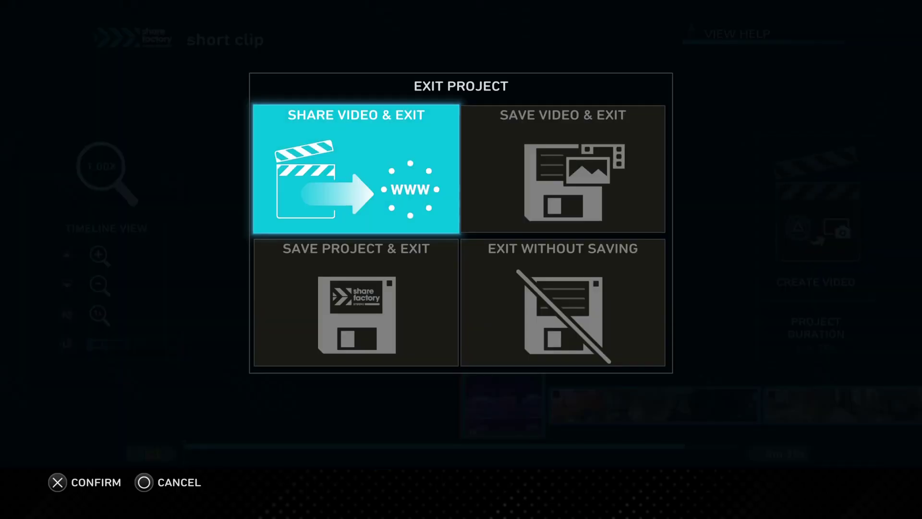
Step: Exit the short clip project from the Exit Project dialog, returning to the home screen
key("Right")
key("Left")
key("Down")
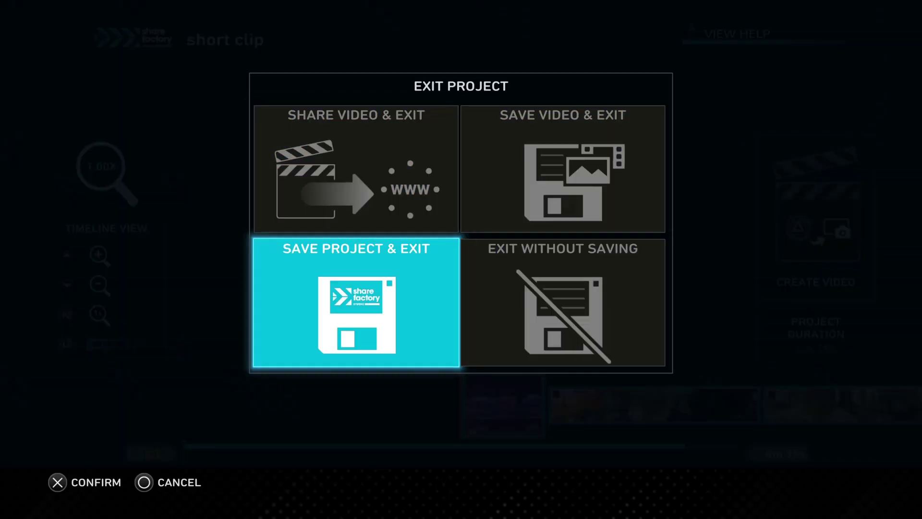
key("Right")
key("Return")
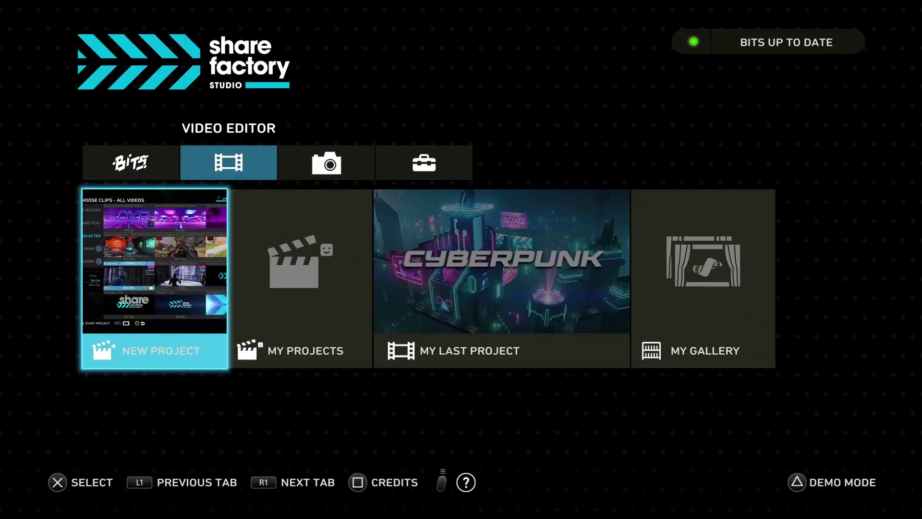
key("Left")
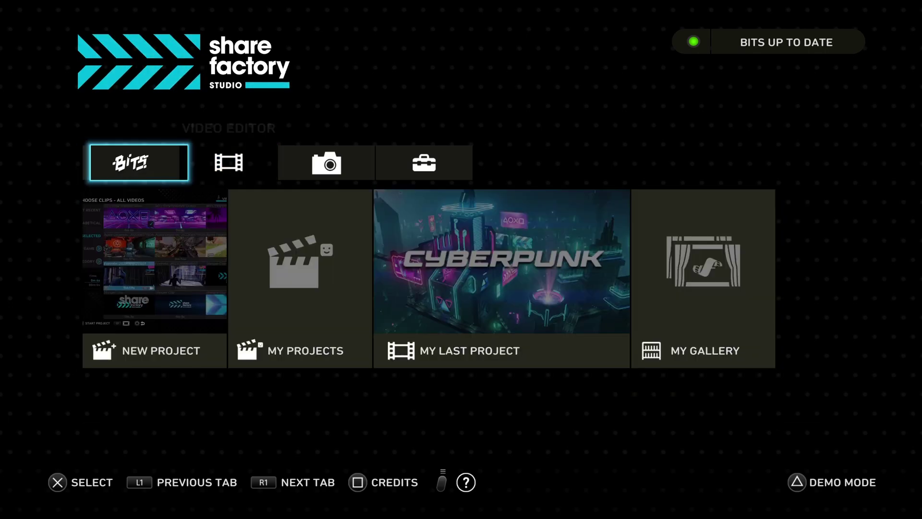
key("Right")
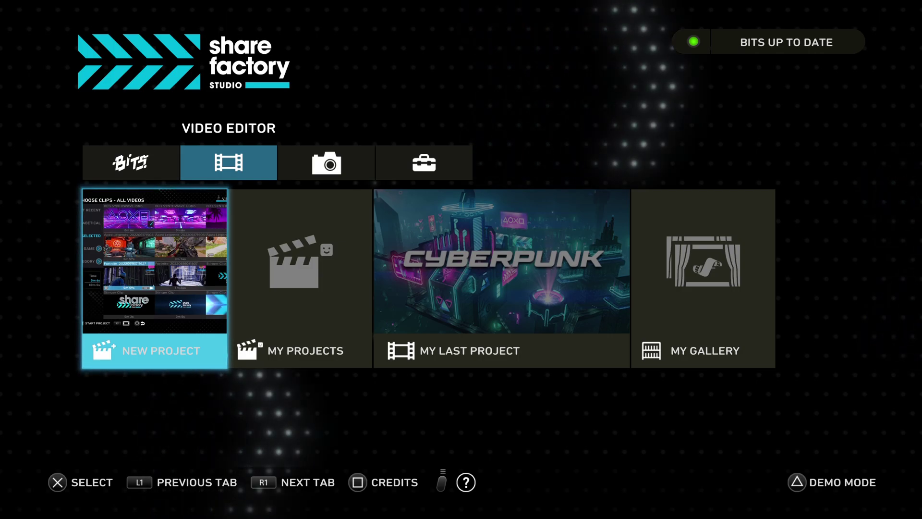
key("Left")
key("Right")
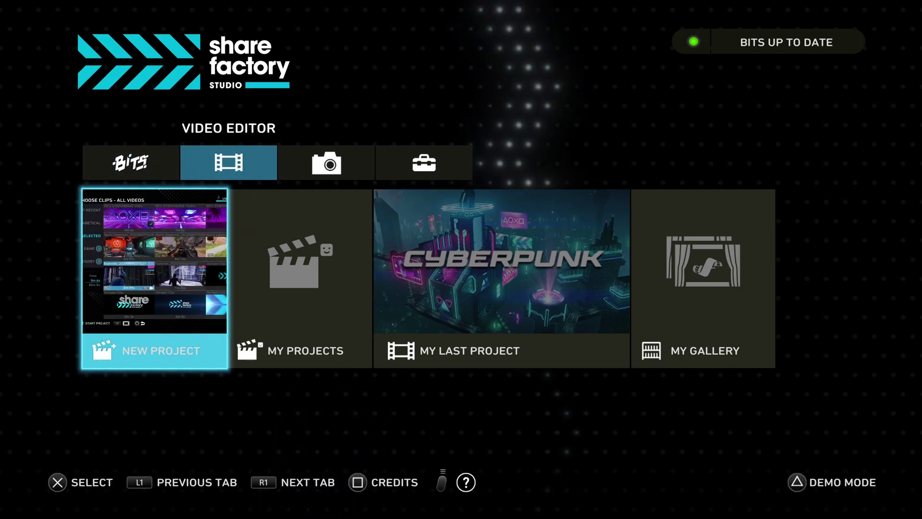
key("Return")
Step: Browse the creator packs for the new project: 80's Synthwave, Horror, Metal, Breaking News, no-pack option
key("Down")
key("Up")
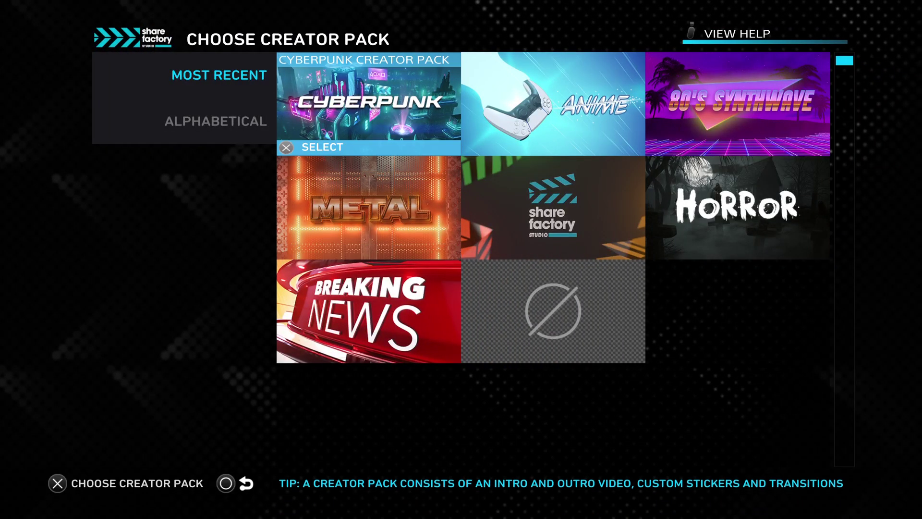
key("Right")
key("Right")
key("Down")
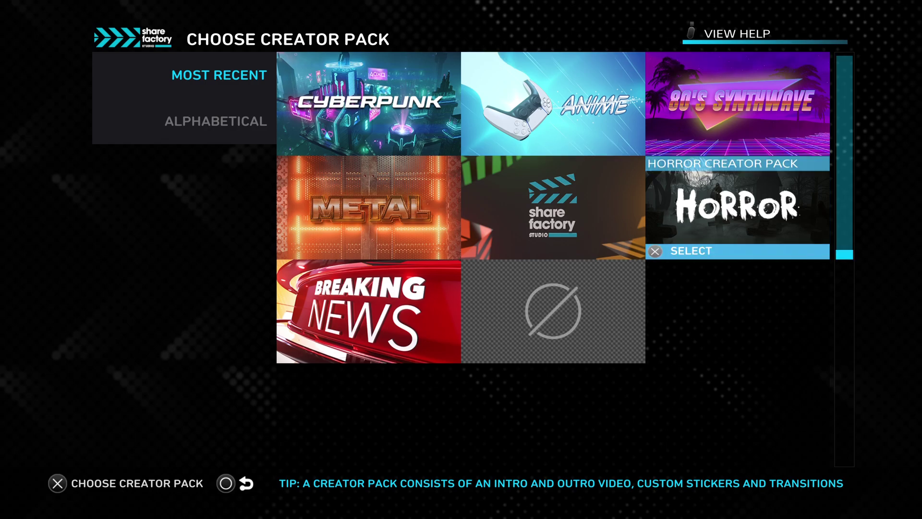
key("Left")
key("Left")
key("Down")
key("Right")
key("Up")
key("Left")
key("Down")
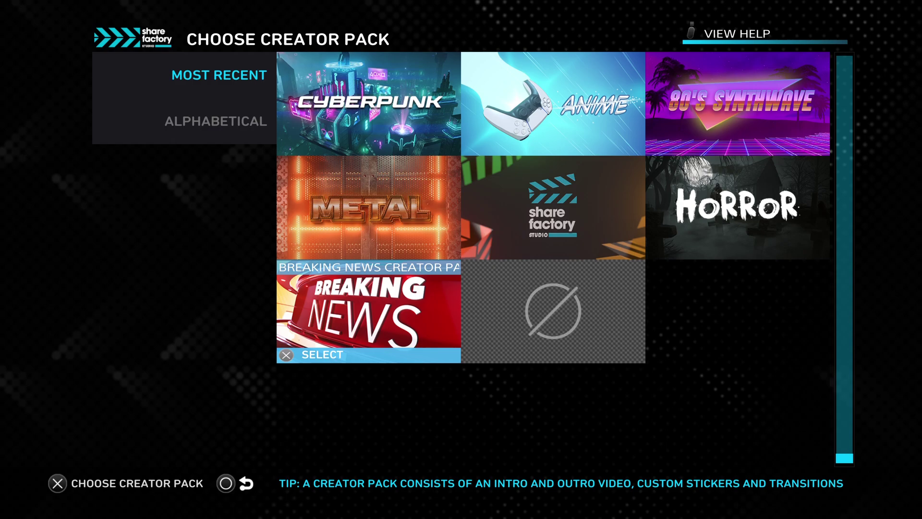
Step: Keep the most-recent pack sorting and settle on the Anime creator pack
key("Left")
key("Right")
key("Right")
key("Up")
key("Left")
key("Left")
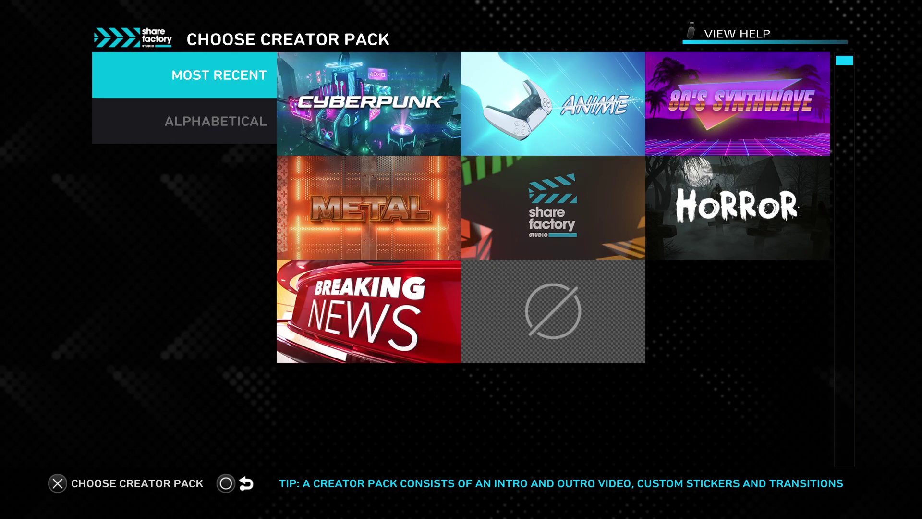
key("Right")
key("Right")
key("Right")
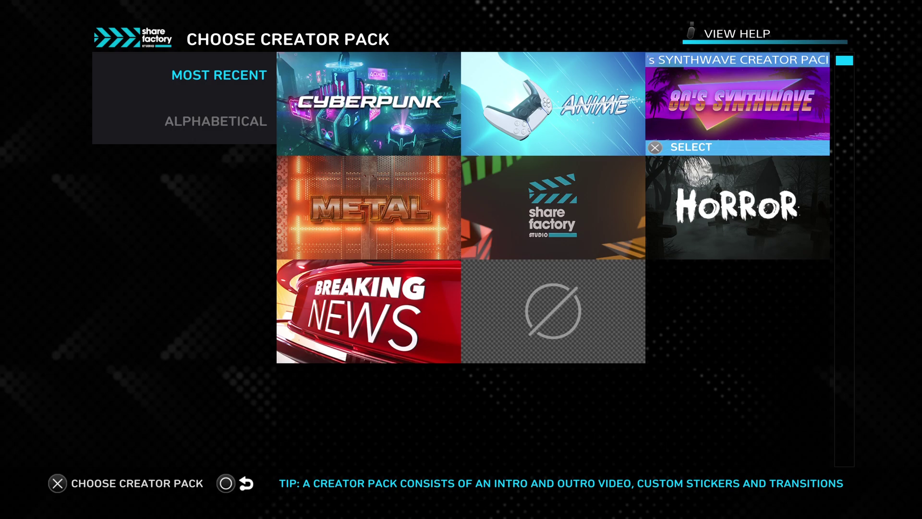
key("Left")
Step: Start with the Anime pack and deselect its pre-selected Title, Outro, Intro and Stinger clips
key("Return")
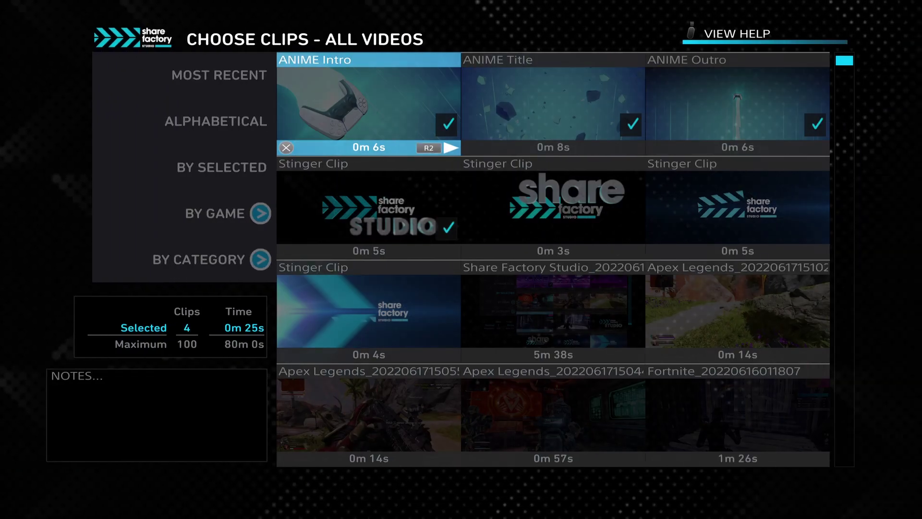
key("Right")
key("Return")
key("Right")
key("Return")
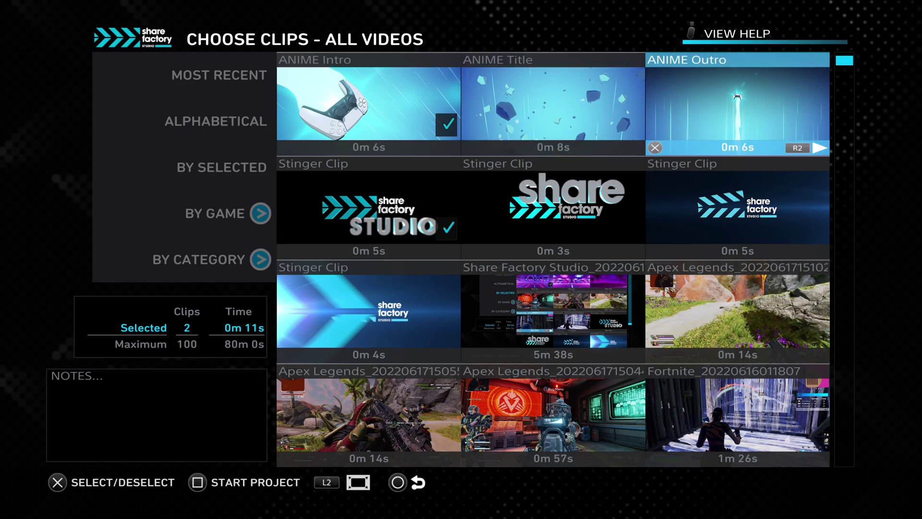
key("Left")
key("Left")
key("Return")
key("Down")
key("Return")
key("Down")
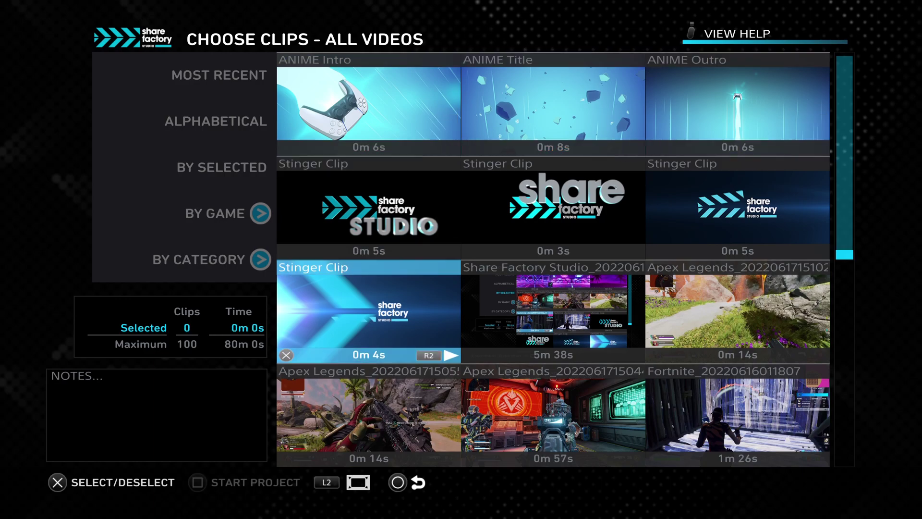
Step: Look over the Stinger clips, then reselect only the ANIME Intro (0m 6s)
key("Up")
key("Right")
key("Down")
key("Left")
key("Up")
key("Right")
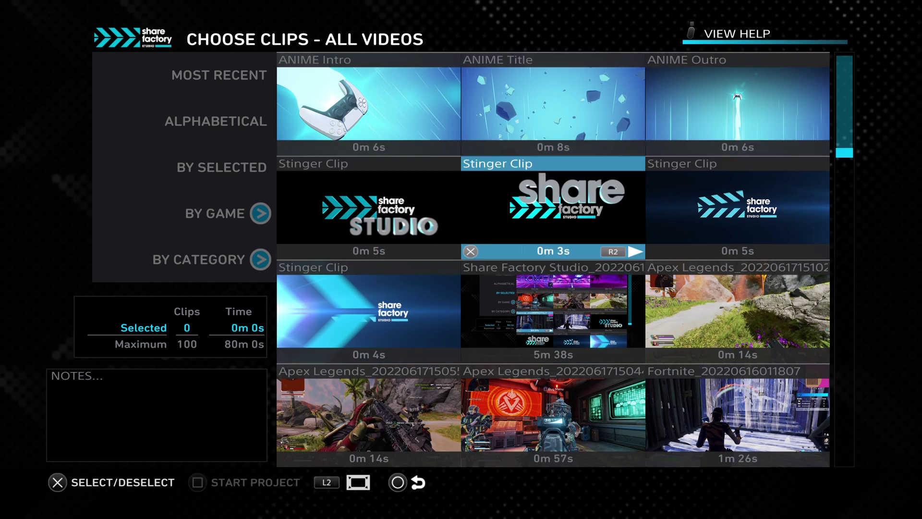
key("Left")
key("Up")
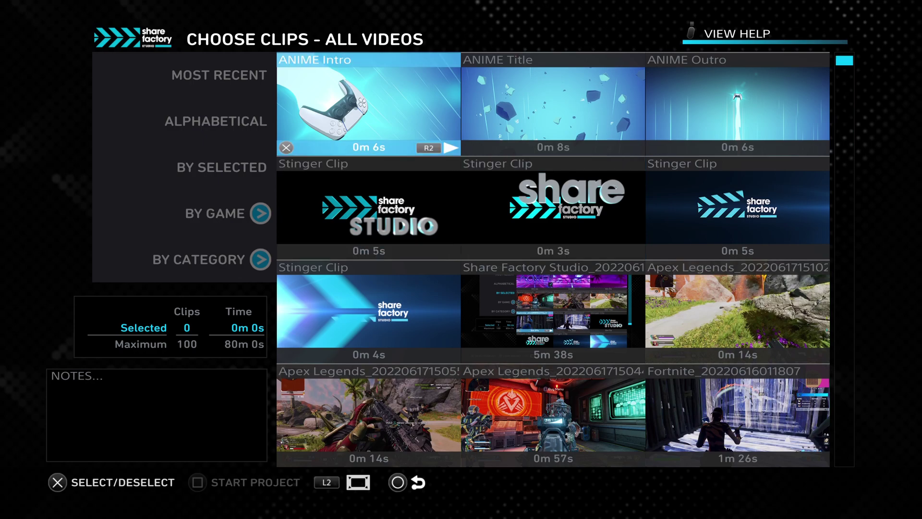
key("Right")
key("Left")
key("Return")
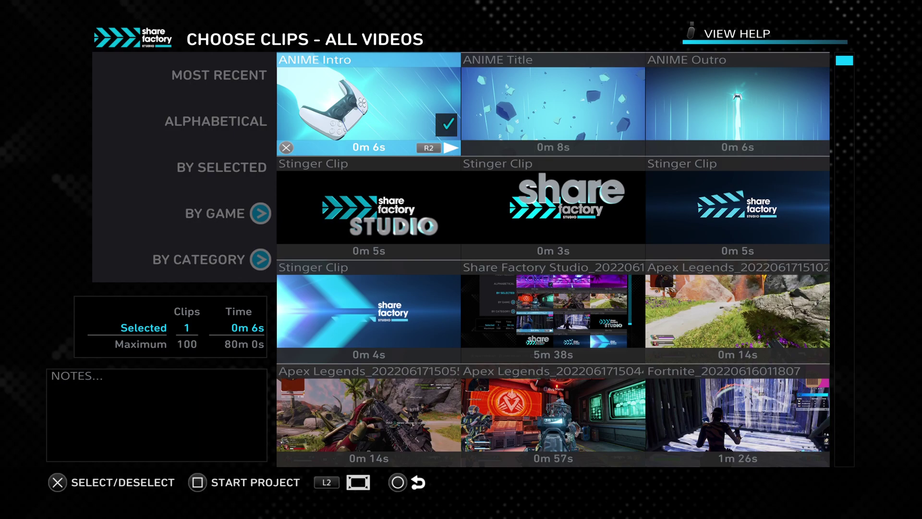
Step: Open the By Game filter in the clip chooser sidebar and highlight Apex Legends
key("Left")
key("Down")
key("Down")
key("Down")
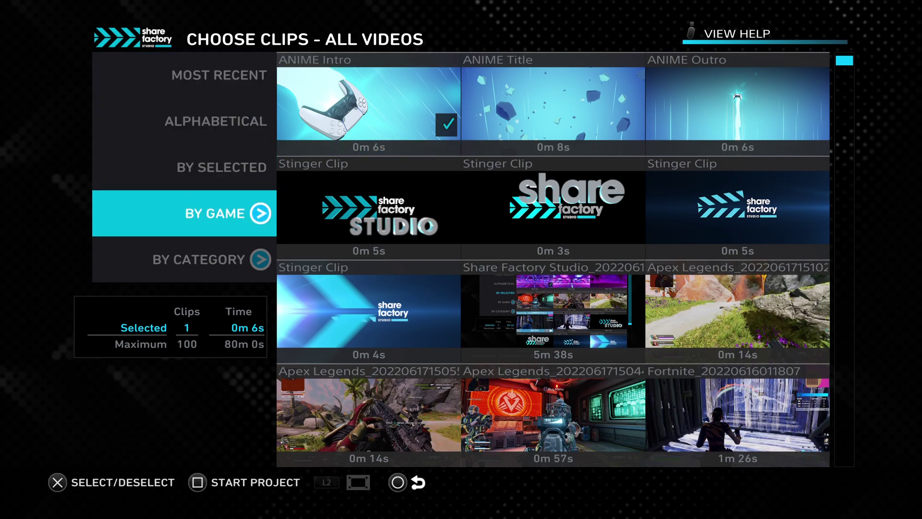
key("Return")
key("Down")
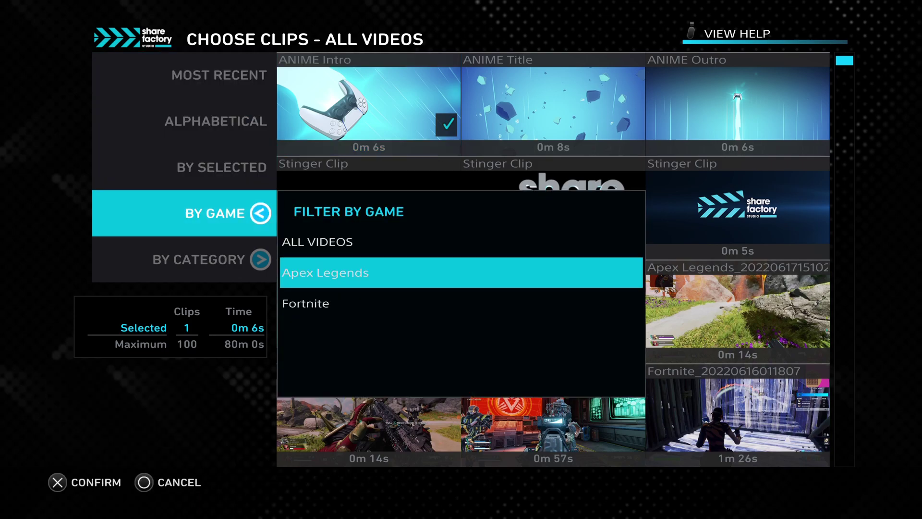
key("Down")
Step: Apply a wrong game filter, back out, and reopen the clip chooser with the Anime pack
key("Return")
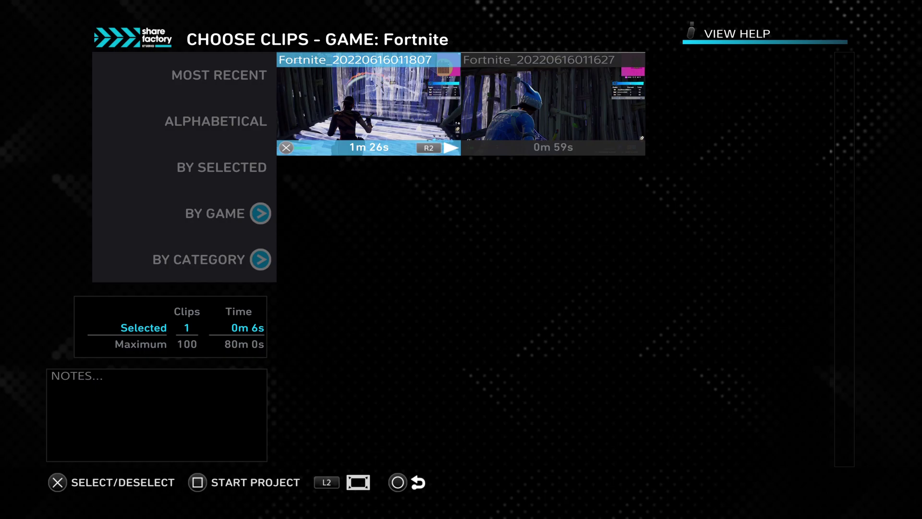
key("Escape")
key("Return")
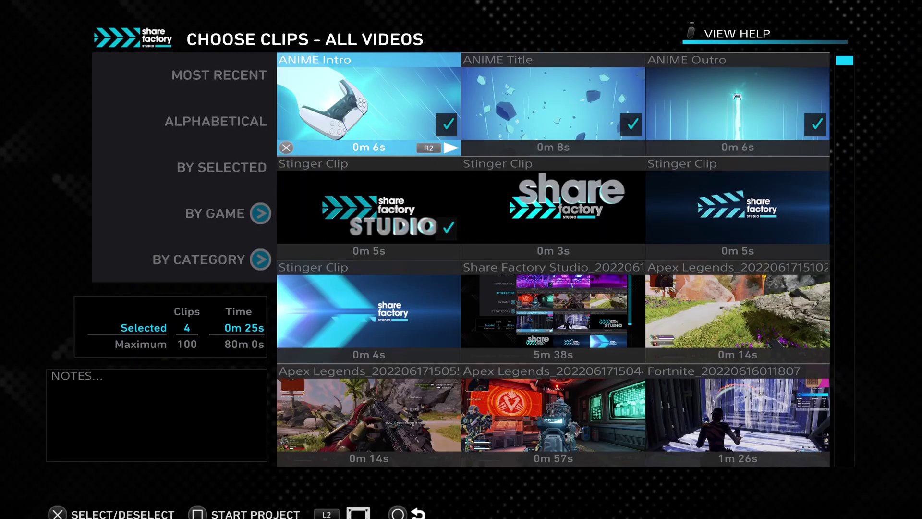
Step: Deselect the ANIME Title, Outro and Stinger clips again, keeping only the Intro
key("Right")
key("Return")
key("Right")
key("Return")
key("Down")
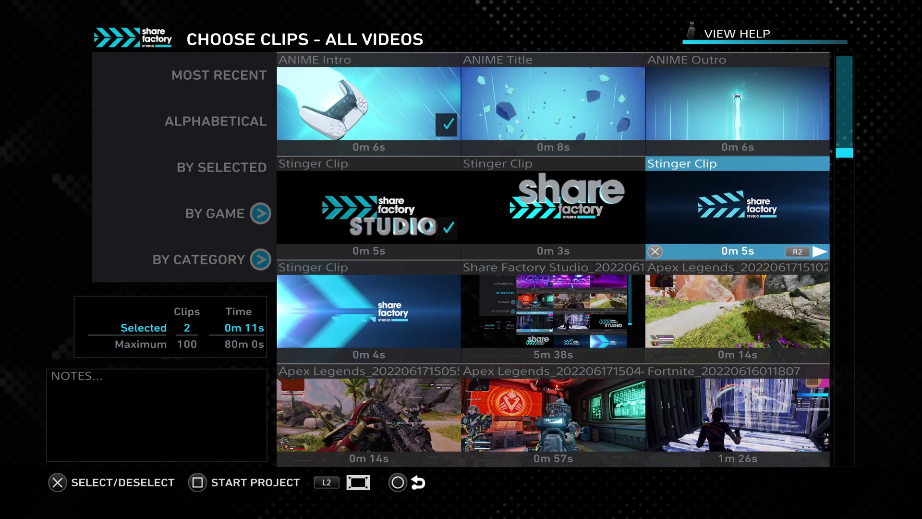
key("Left")
key("Left")
key("Return")
Step: Filter the clip list By Game to show only Apex Legends clips
key("Left")
key("Down")
key("Down")
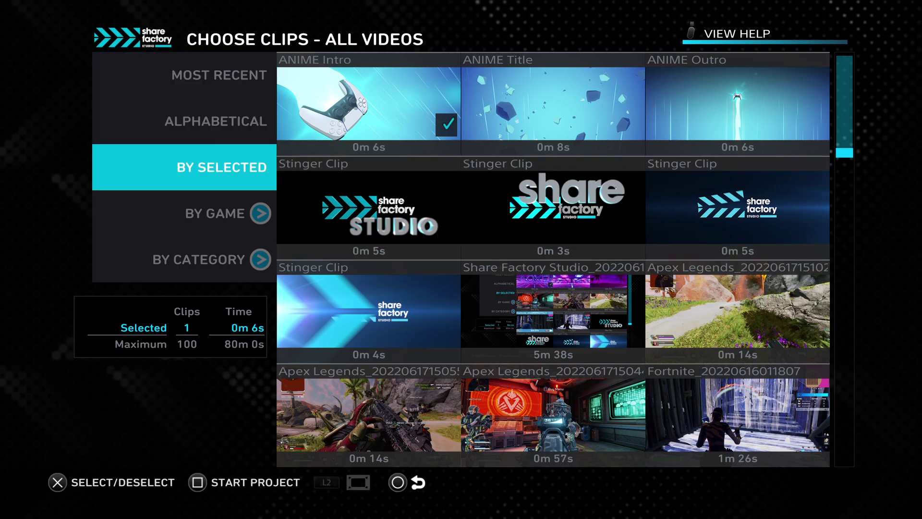
key("Down")
key("Return")
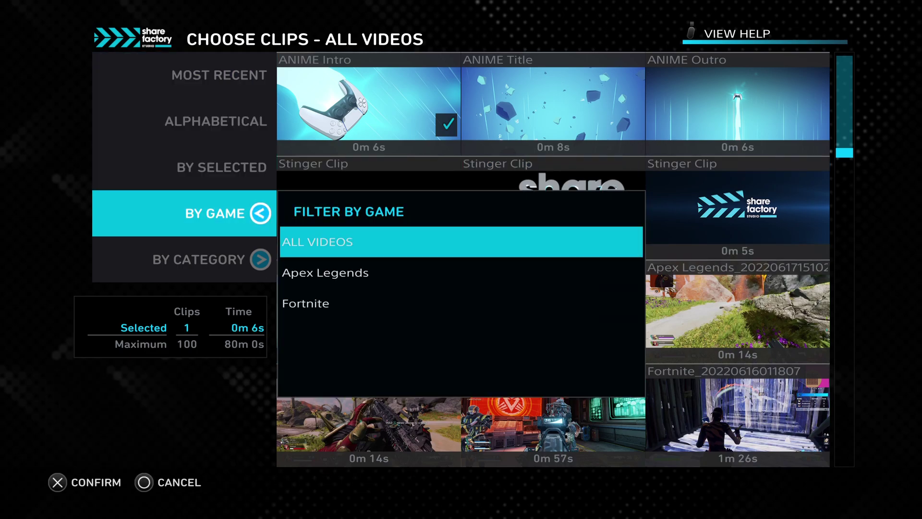
key("Down")
key("Return")
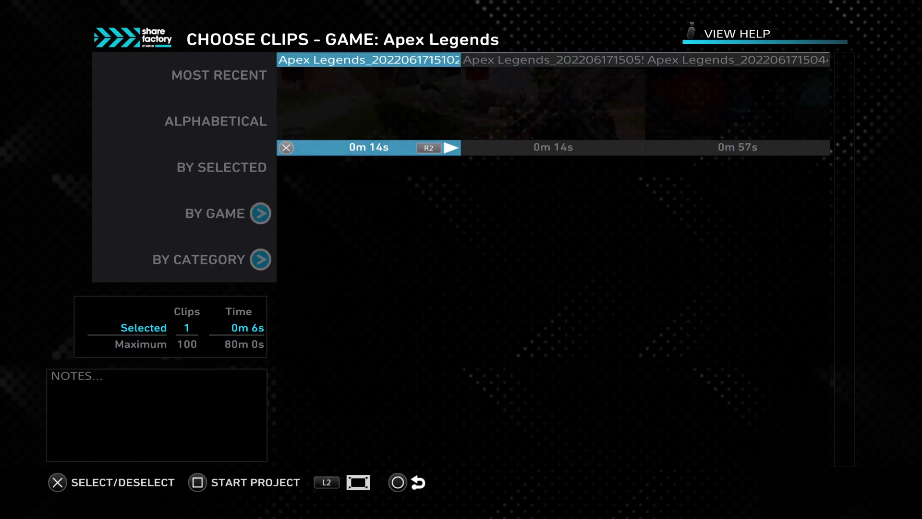
Step: Select the two 0m 14s Apex Legends clips (3 clips, 0m 34s) and start the project
key("Right")
key("Return")
key("Left")
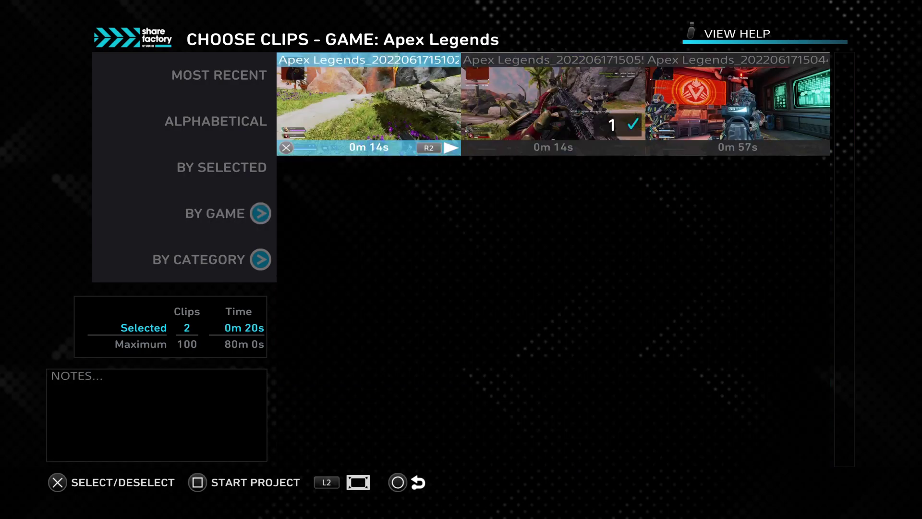
key("Return")
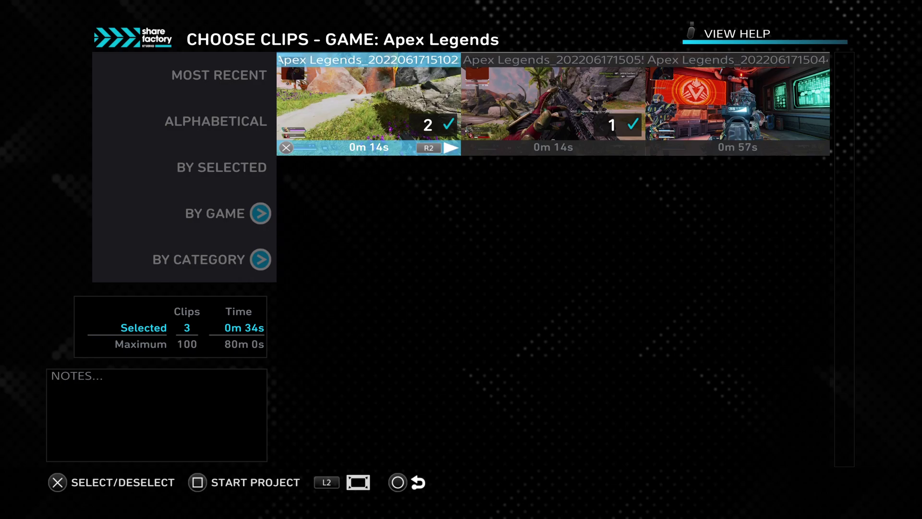
key("BackSpace")
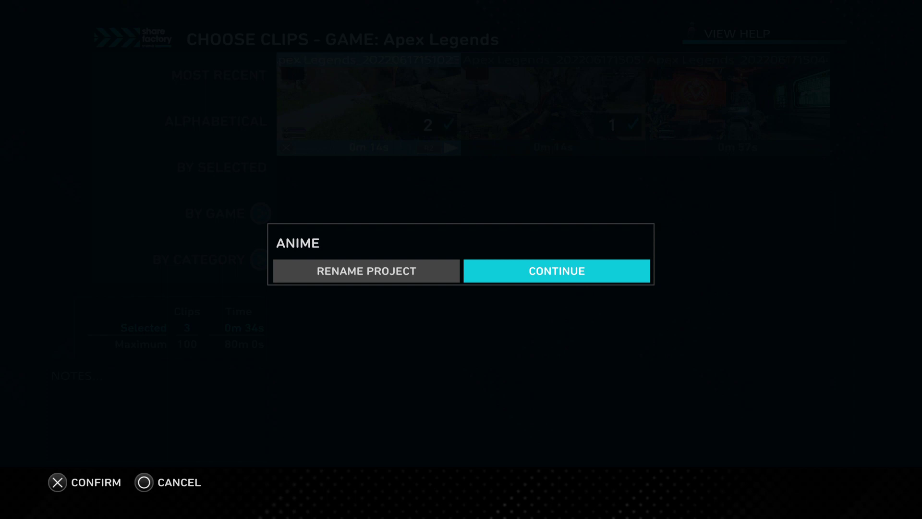
Step: Dismiss and reopen the project-name prompt, then continue into the editor with the 35s timeline
key("Left")
key("Escape")
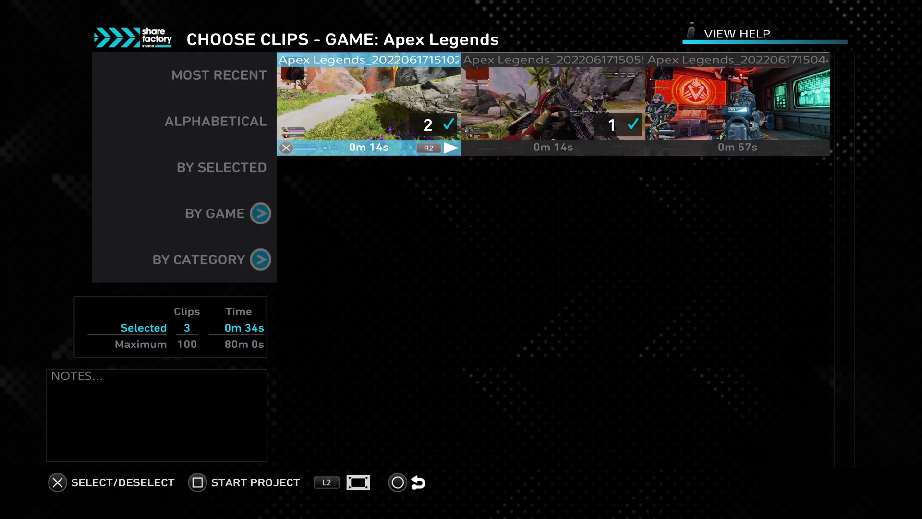
key("s")
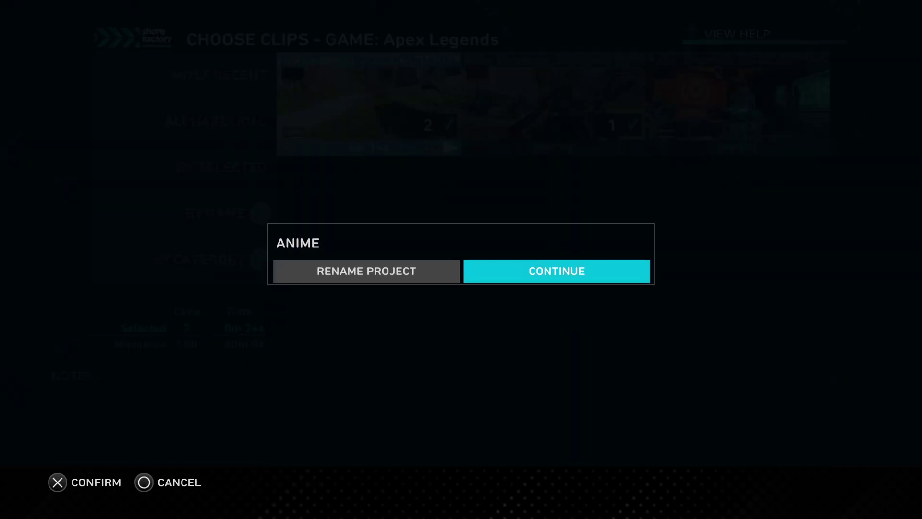
key("Left")
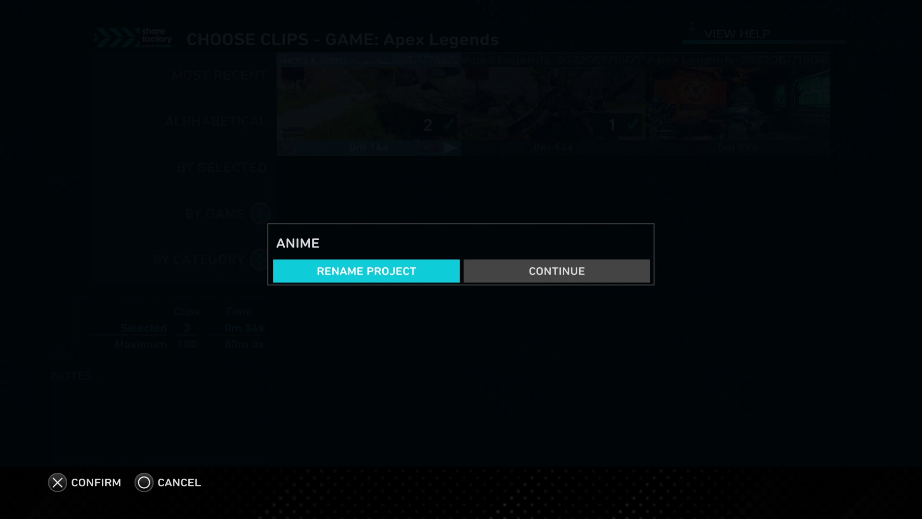
key("Return")
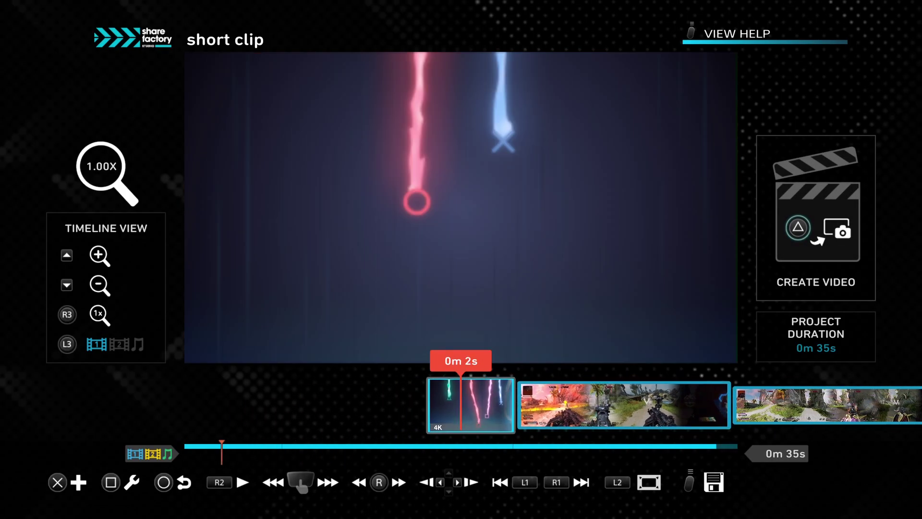
Step: Preview the intro into the first Apex clip, return to 0m 0s, and bring up the intro clip's options
key("space")
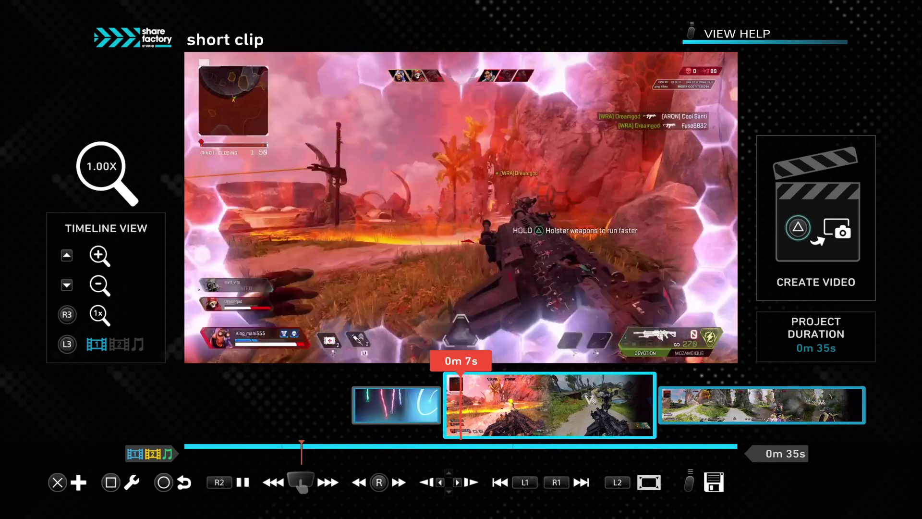
key("space")
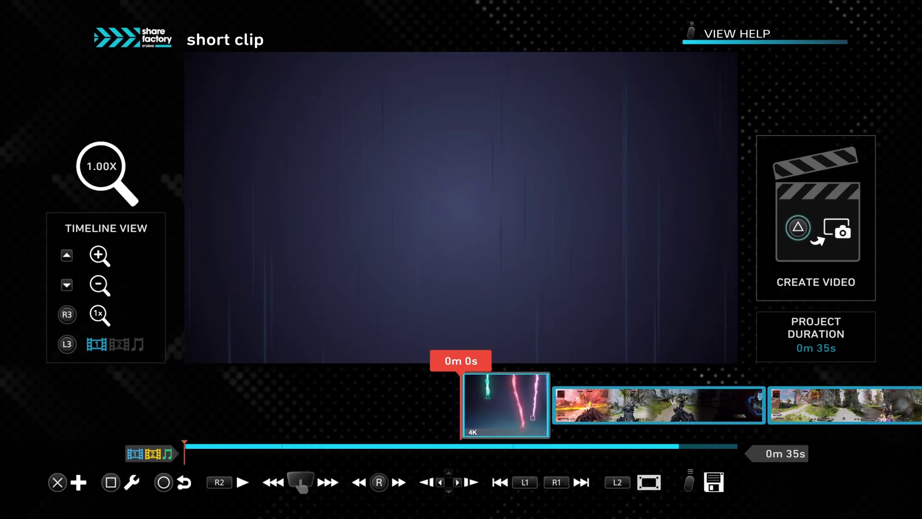
key("Return")
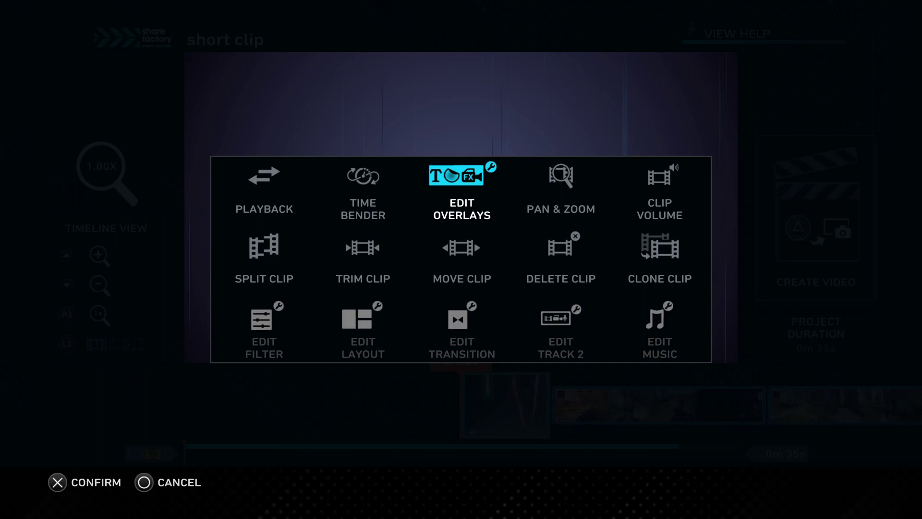
key("Escape")
key("Escape")
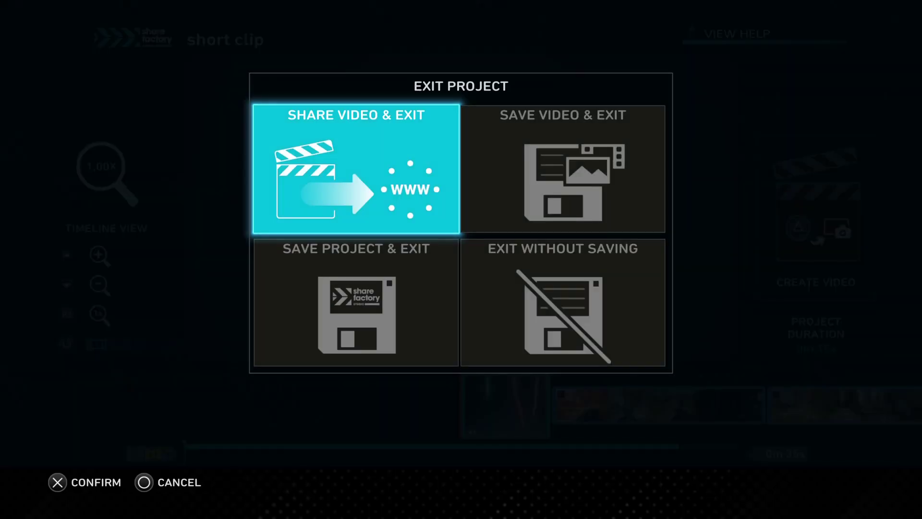
key("Escape")
key("Return")
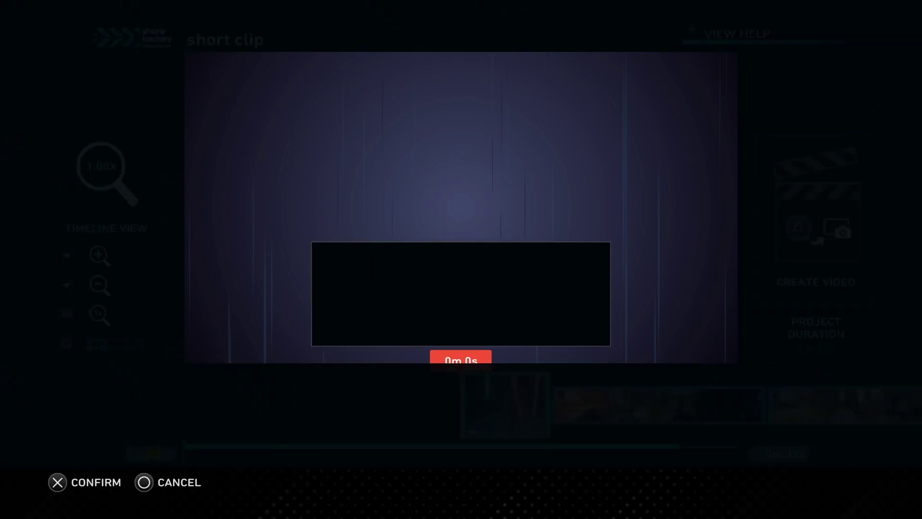
key("Right")
key("Left")
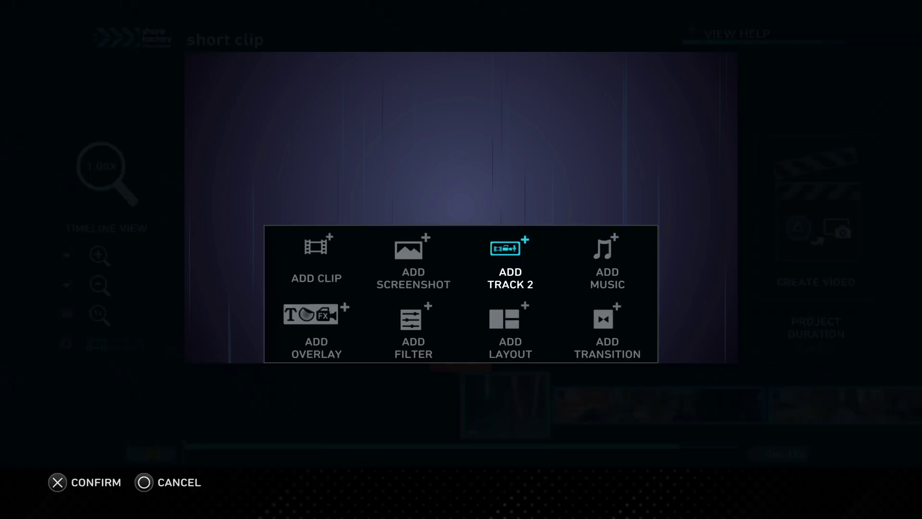
key("Left")
key("Right")
key("Right")
key("Left")
key("Down")
key("Up")
key("Left")
key("Down")
key("Left")
key("Up")
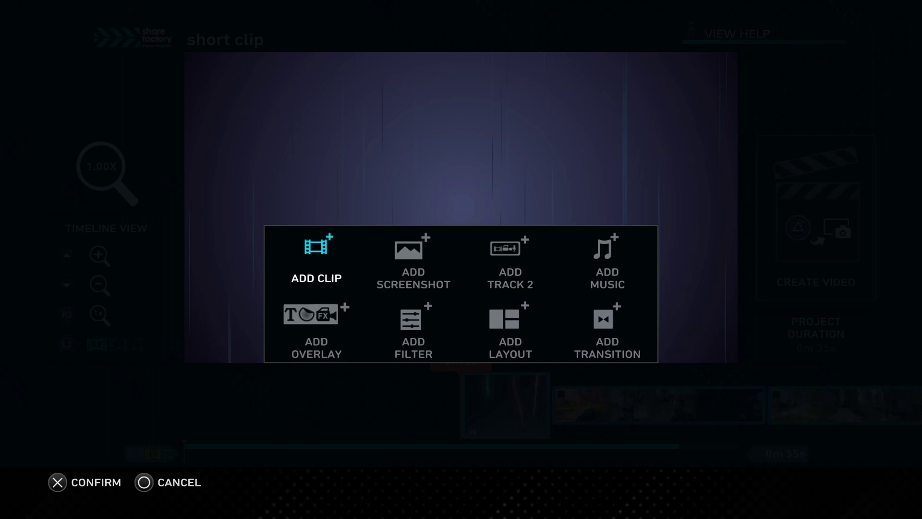
key("Left")
key("Escape")
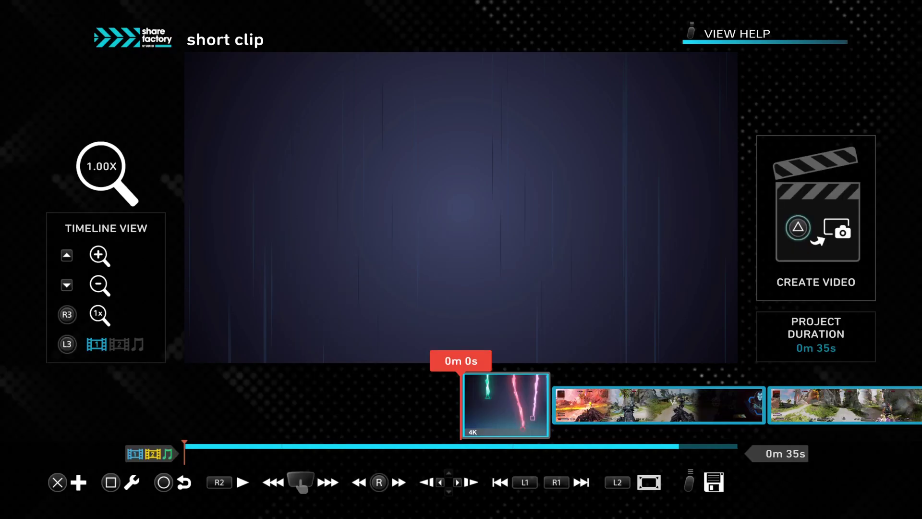
key("s")
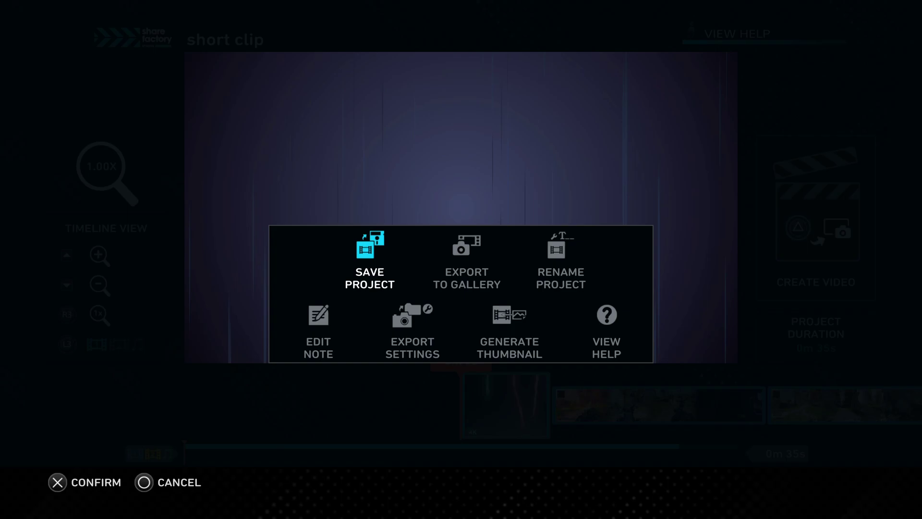
key("Escape")
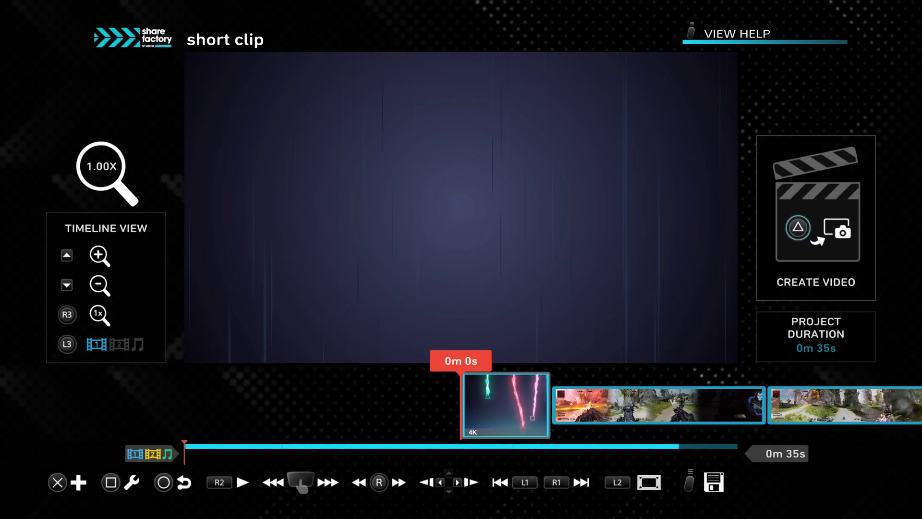
key("Escape")
key("Escape")
key("Return")
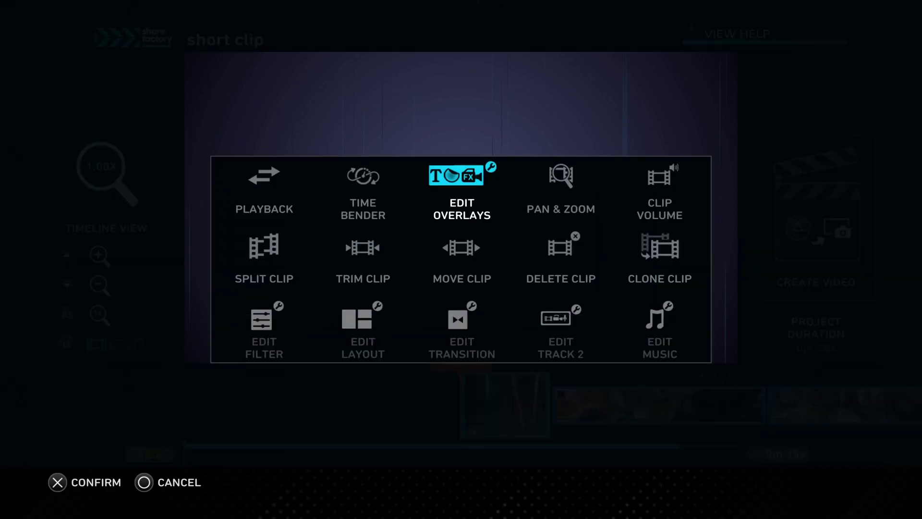
key("Right")
key("Right")
key("Return")
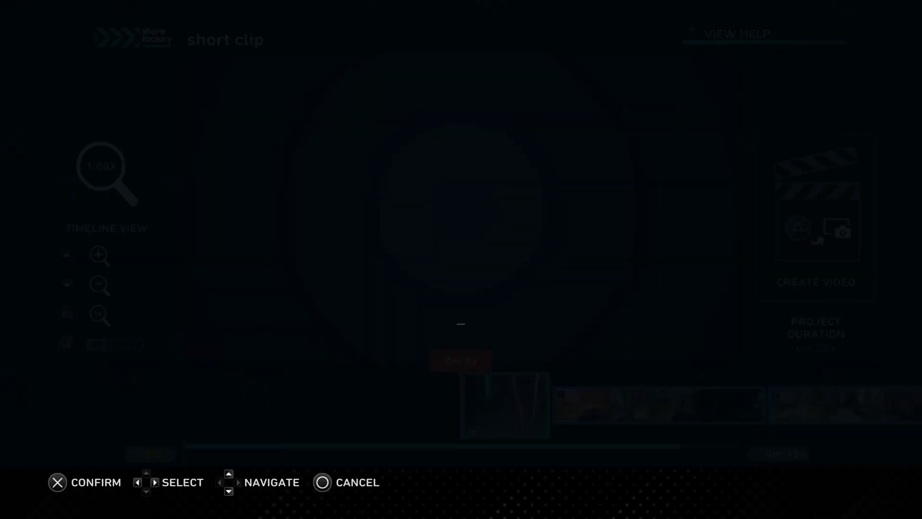
key("Escape")
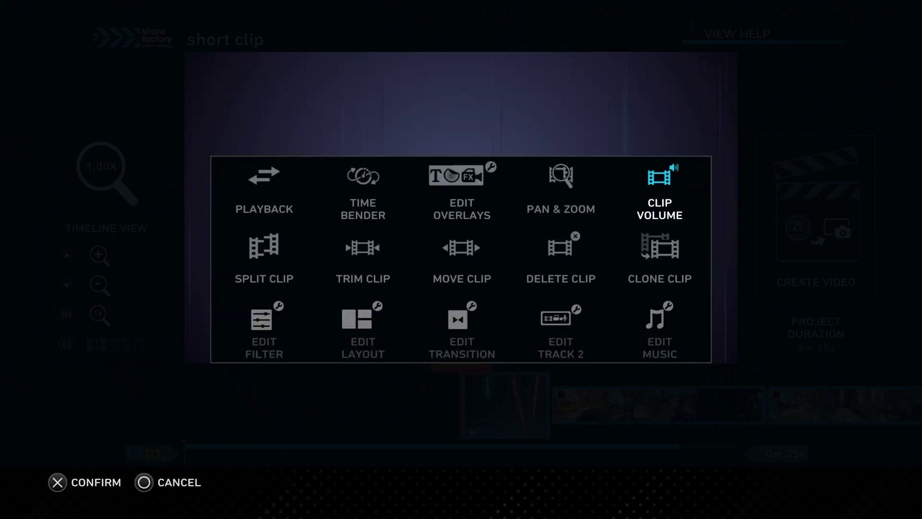
key("Escape")
Step: Mute the intro clip's Clip Volume to 0%, return to the timeline and play the preview
key("Return")
key("Return")
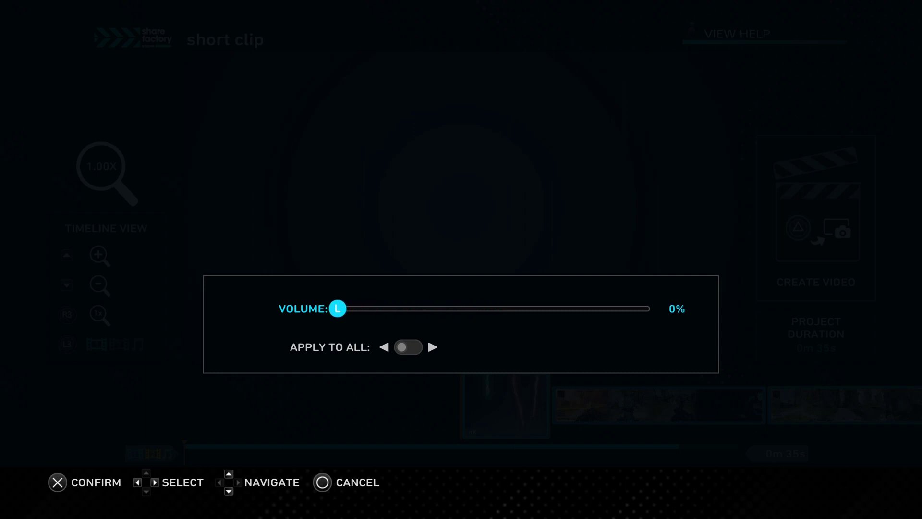
key("Return")
key("Escape")
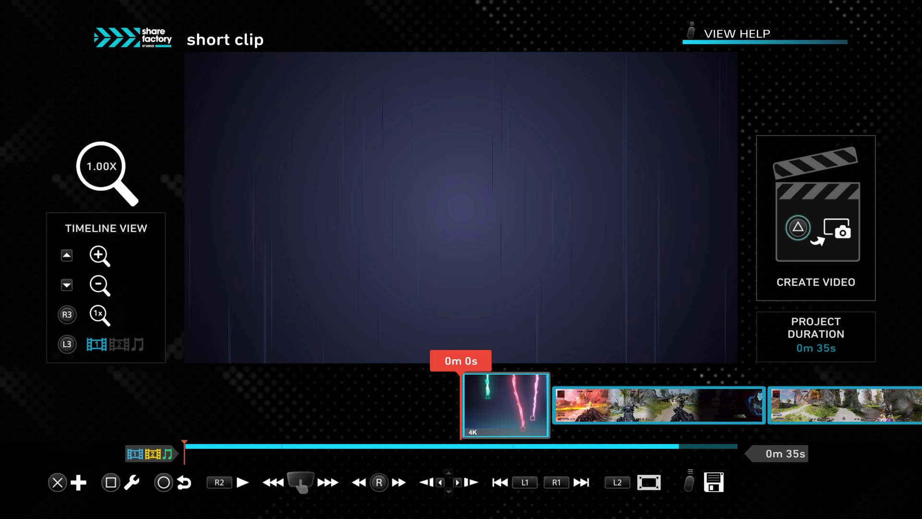
key("space")
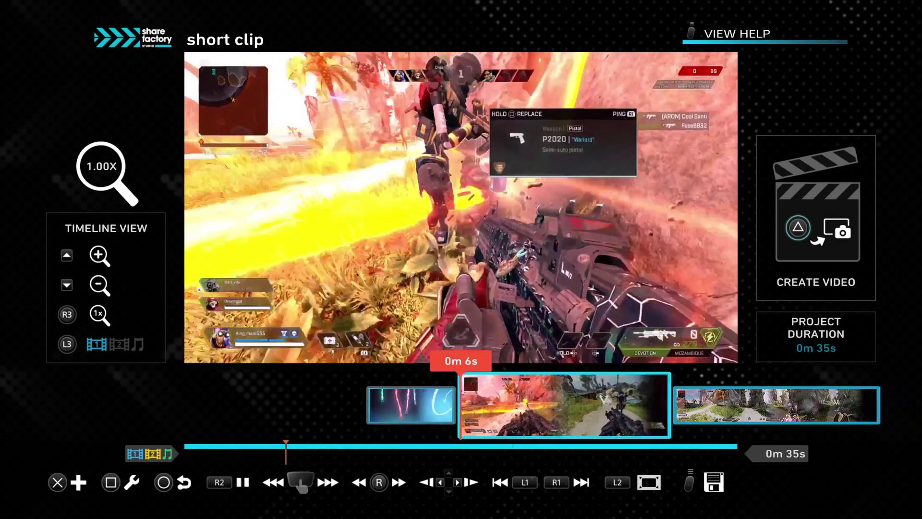
key("Escape")
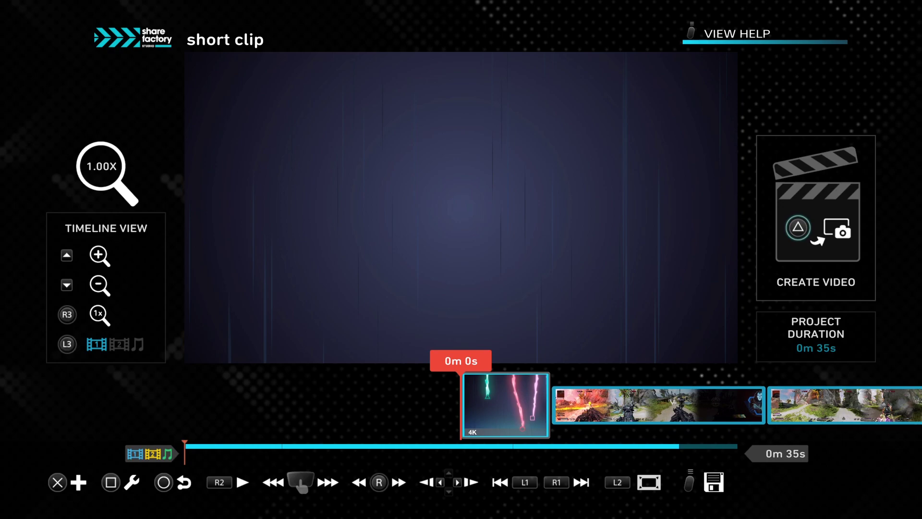
key("Return")
key("Right")
key("Left")
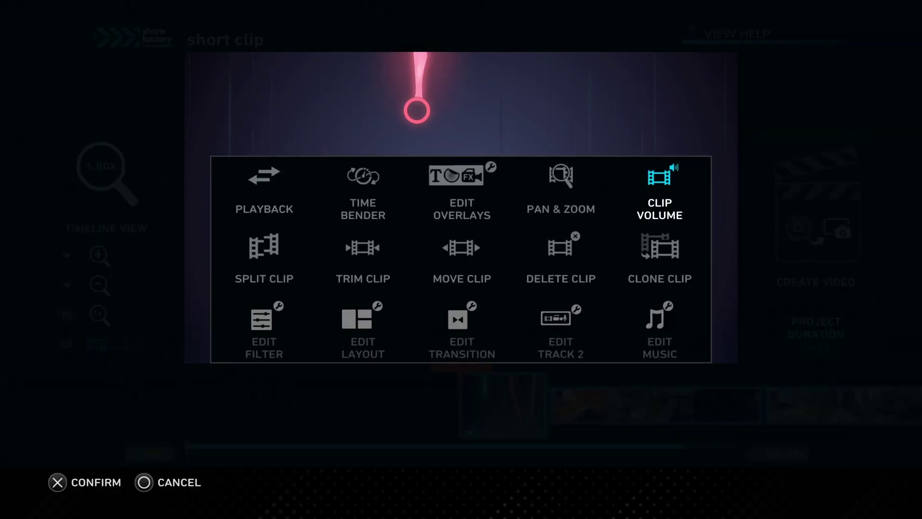
key("Return")
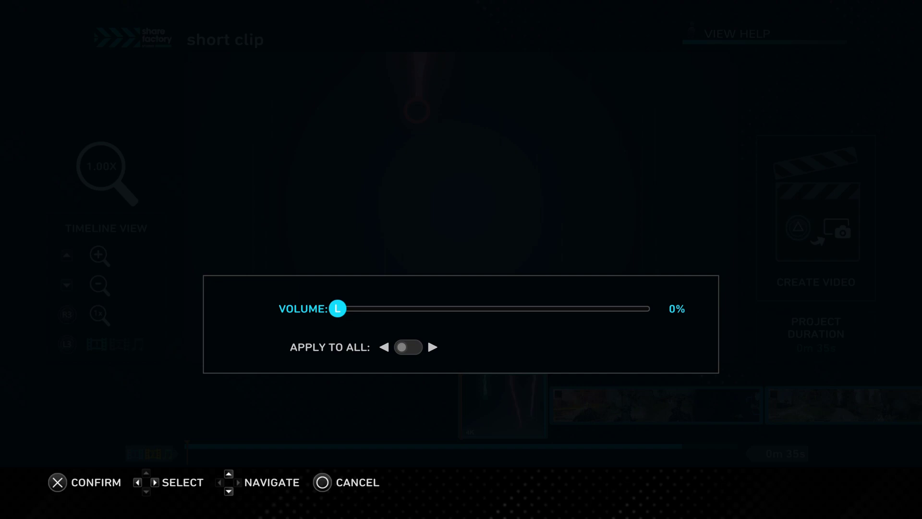
key("Return")
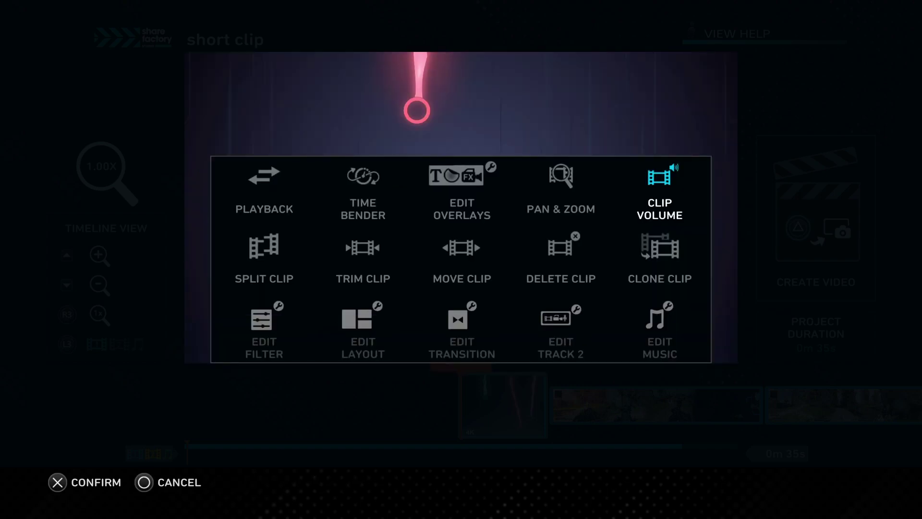
key("Escape")
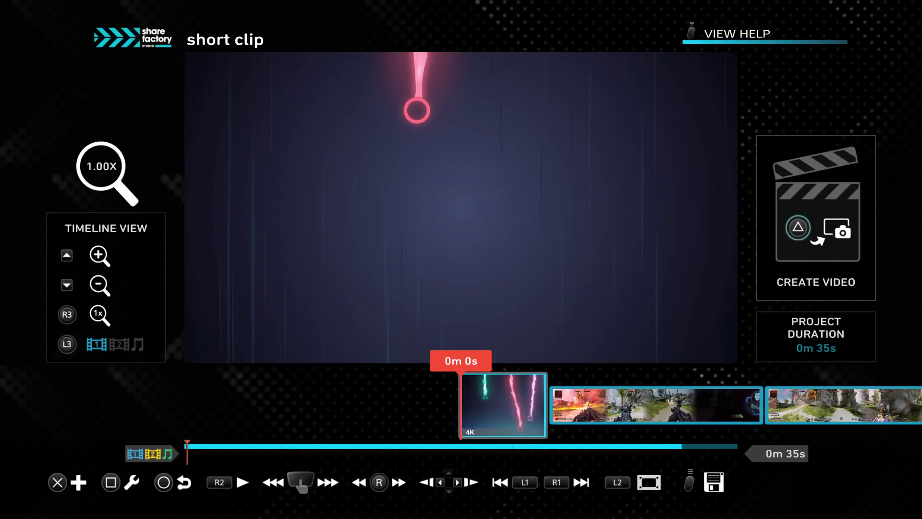
key("space")
key("space")
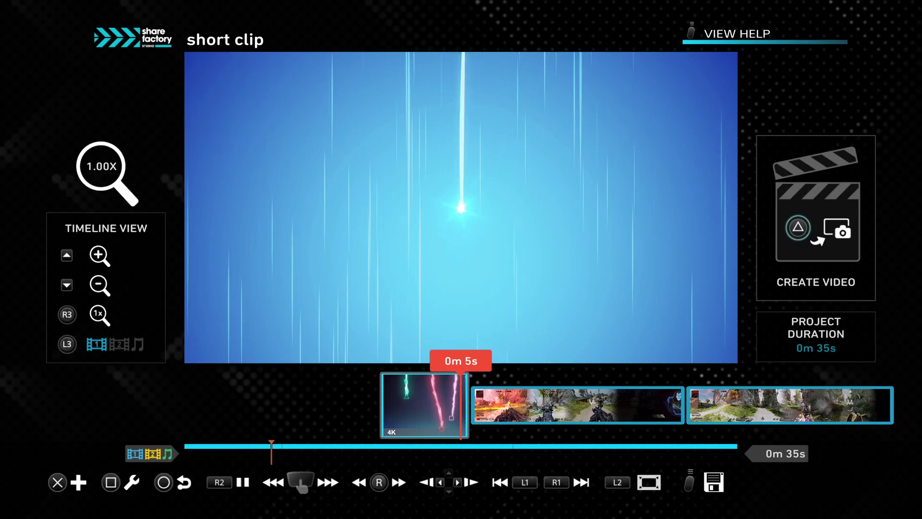
Step: Mute the first Apex gameplay clip's Clip Volume to 0%
key("Return")
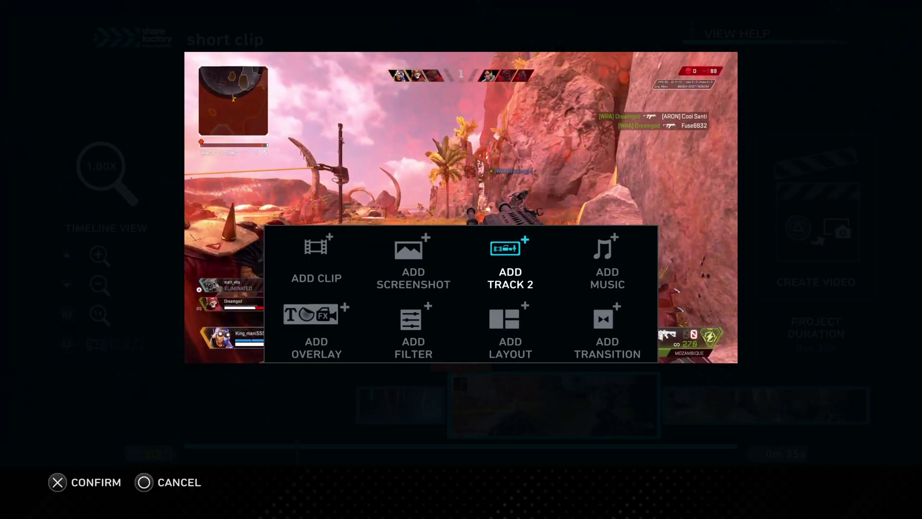
key("Escape")
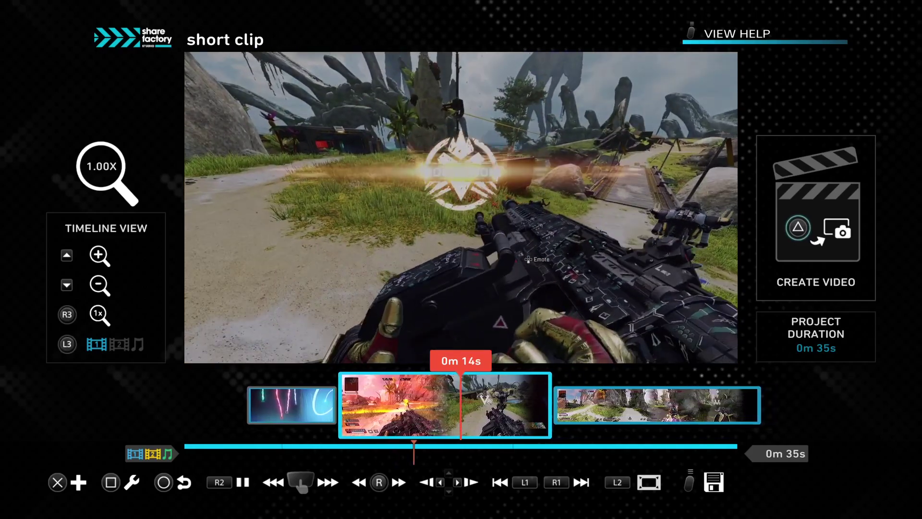
key("s")
key("Return")
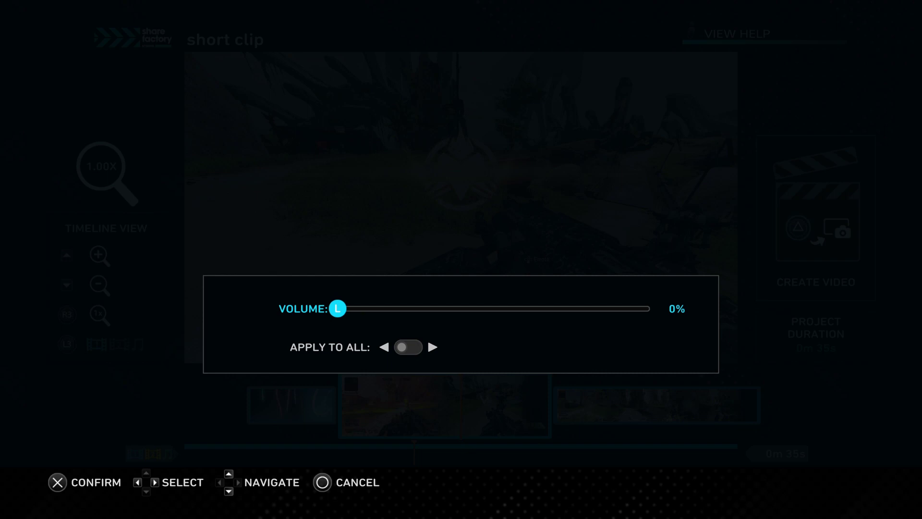
key("Return")
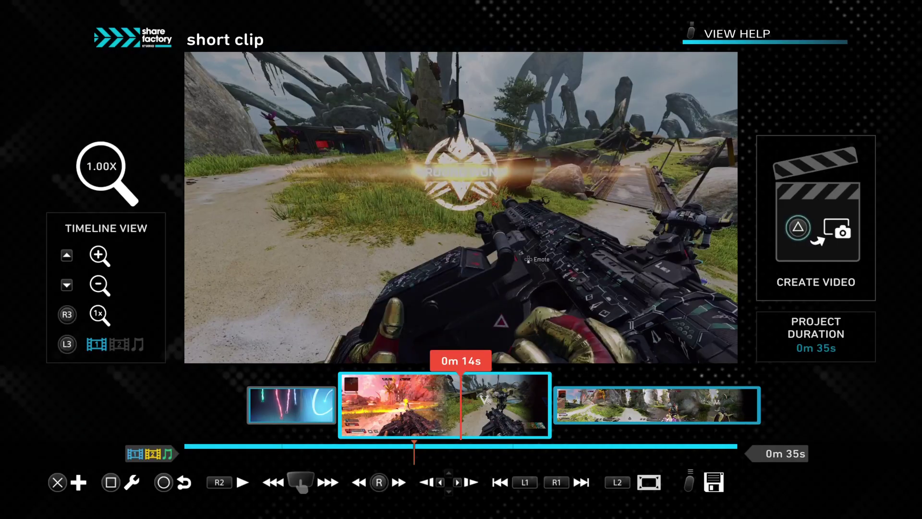
Step: Move to the second Apex clip, lower its Clip Volume to 0%, and return to the timeline
key("Right")
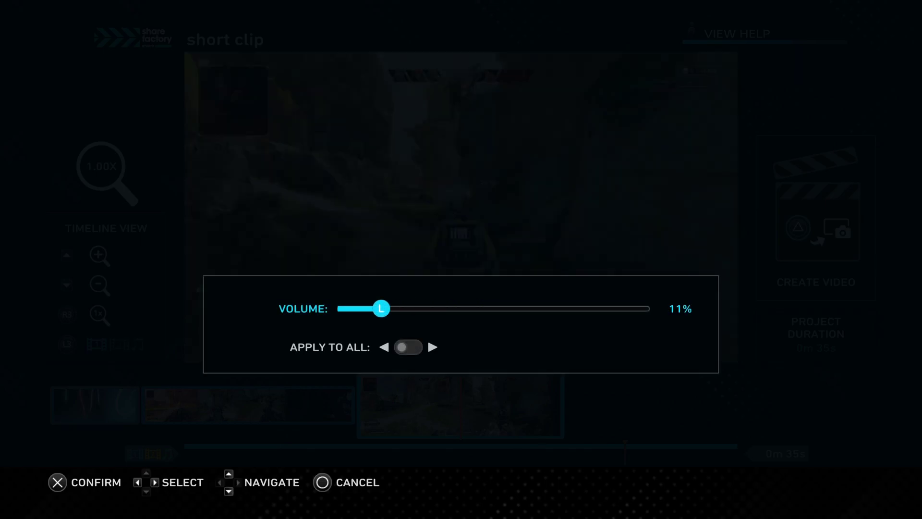
key("Left")
key("Left")
key("Left")
key("Return")
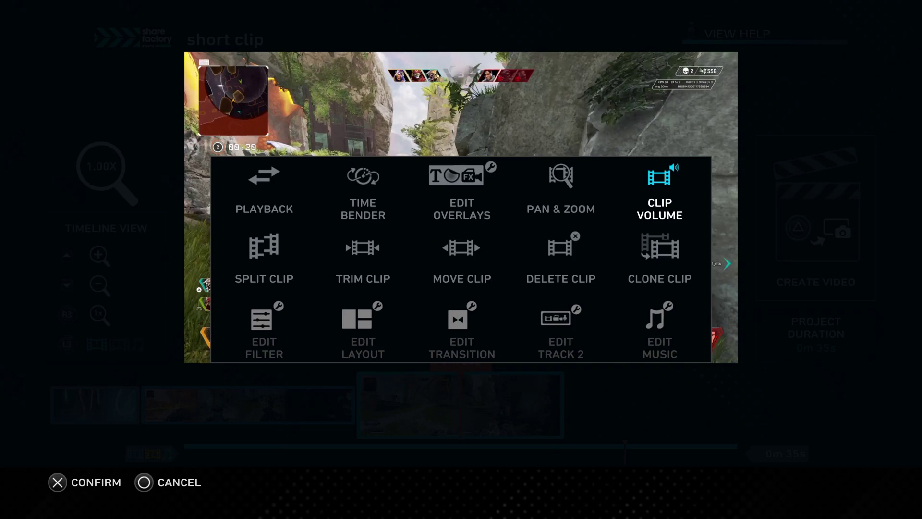
key("Escape")
key("Left")
key("Left")
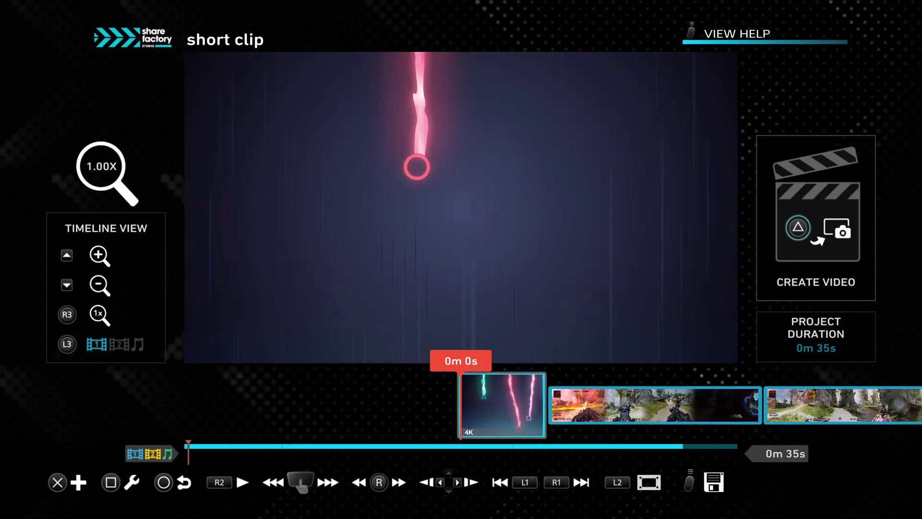
Step: Scrub the playhead through the intro and gameplay clips to the project's end to preview them
key("Right")
key("Left")
key("Left")
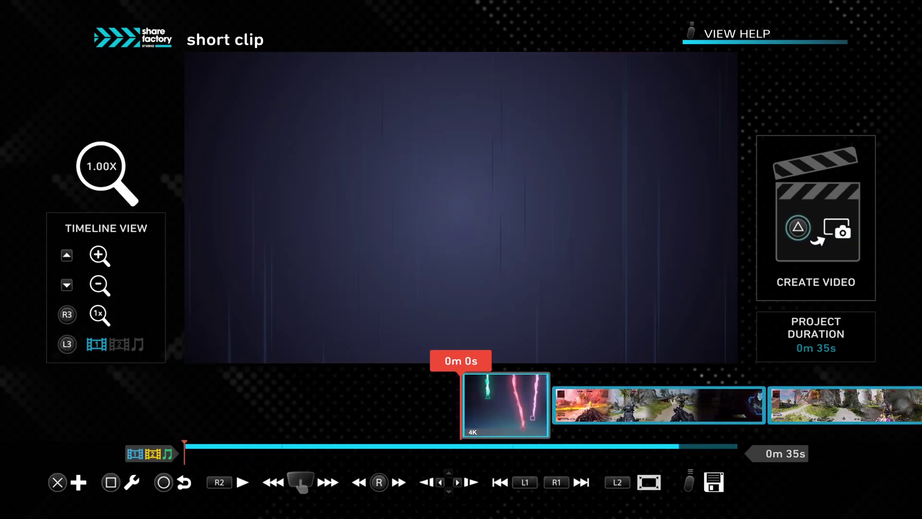
key("Right")
key("Left")
key("Right")
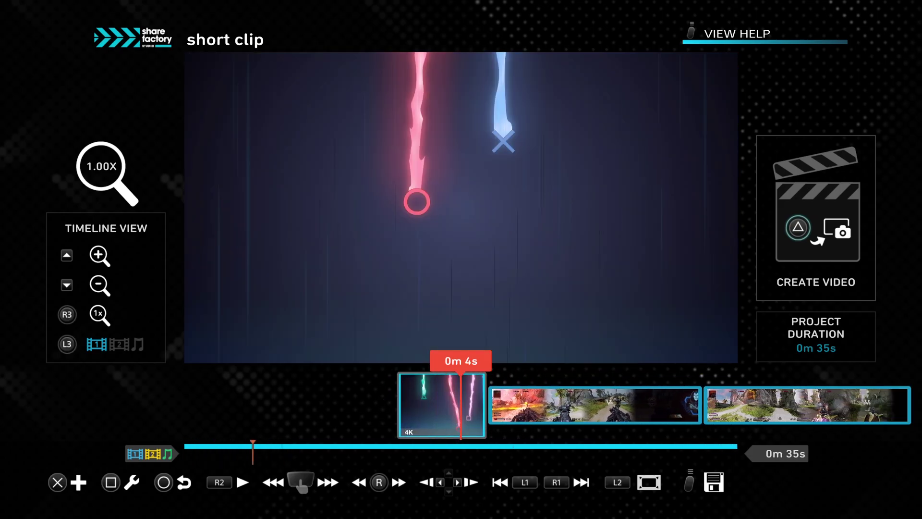
key("Right")
key("Right")
key("Left")
key("Left")
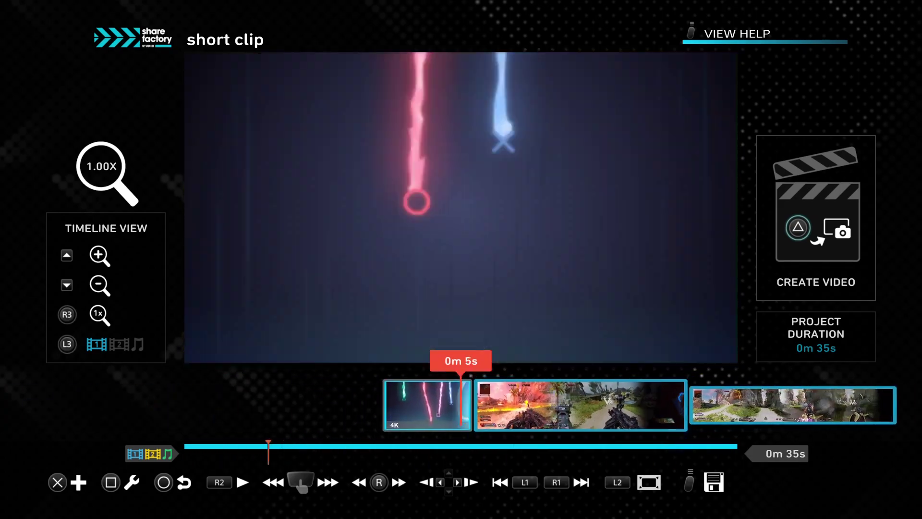
key("Right")
key("Right")
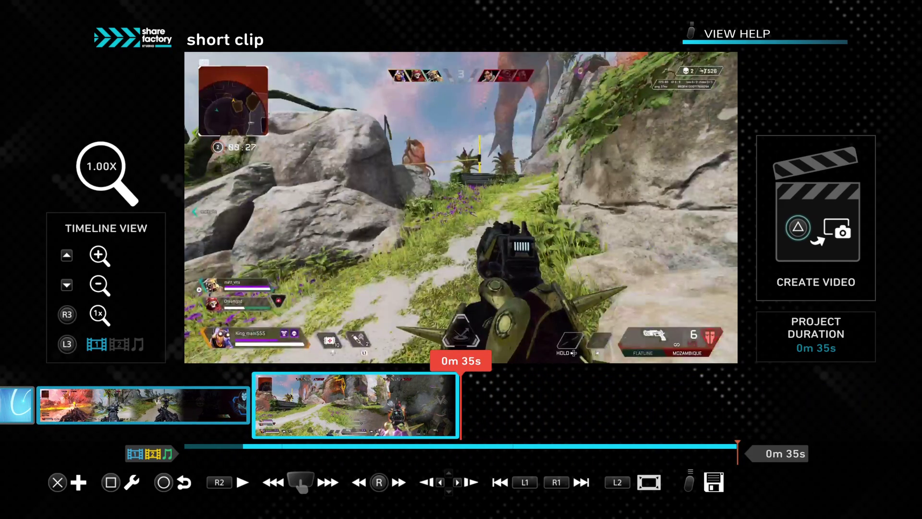
key("Left")
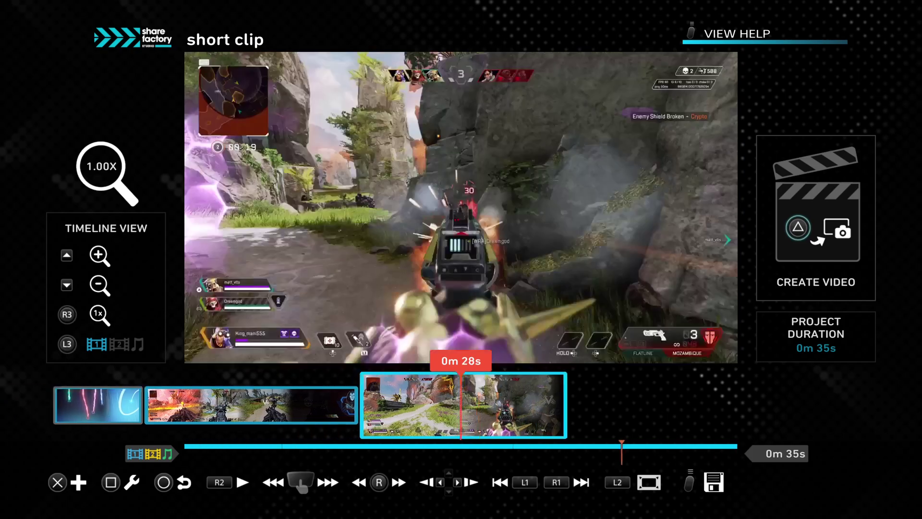
key("Right")
key("Left")
key("Left")
key("Left")
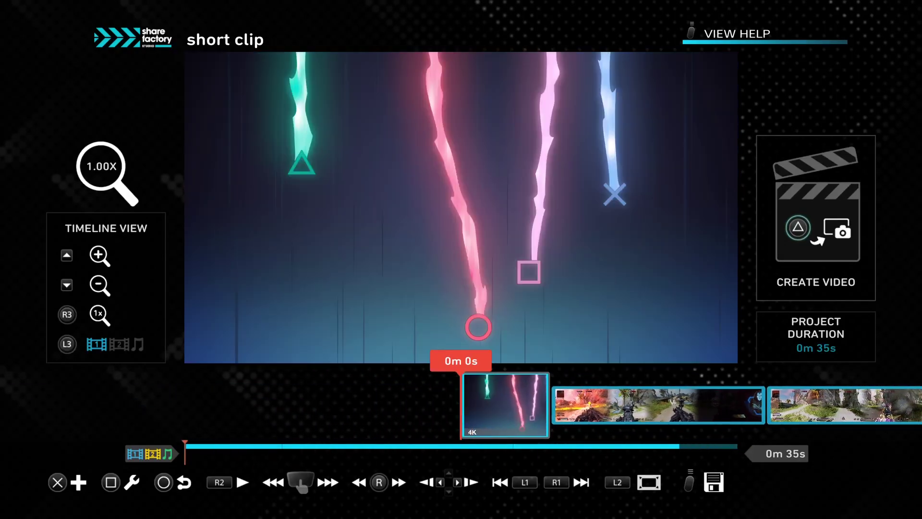
key("Right")
key("Right")
key("Left")
key("Left")
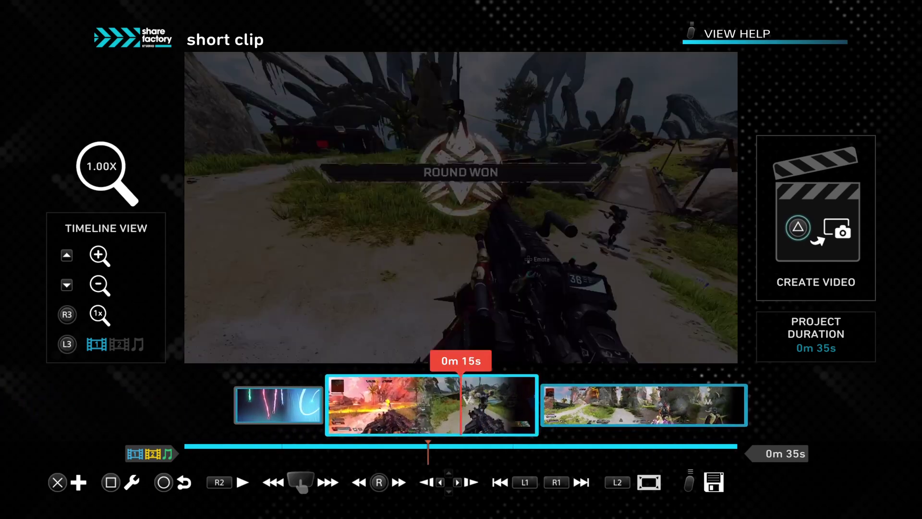
key("Left")
key("Right")
key("Right")
key("Right")
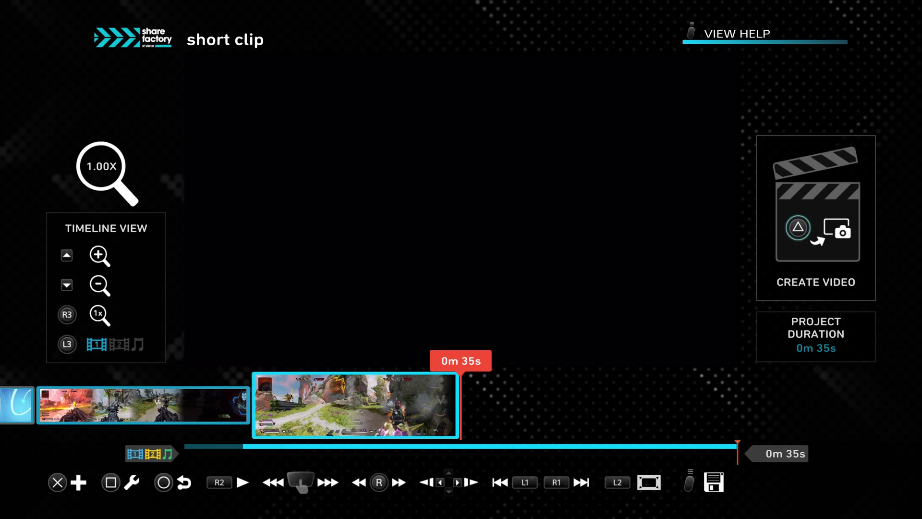
Step: Return the playhead to 0m 0s and bring up the intro clip's editing options
key("Left")
key("Left")
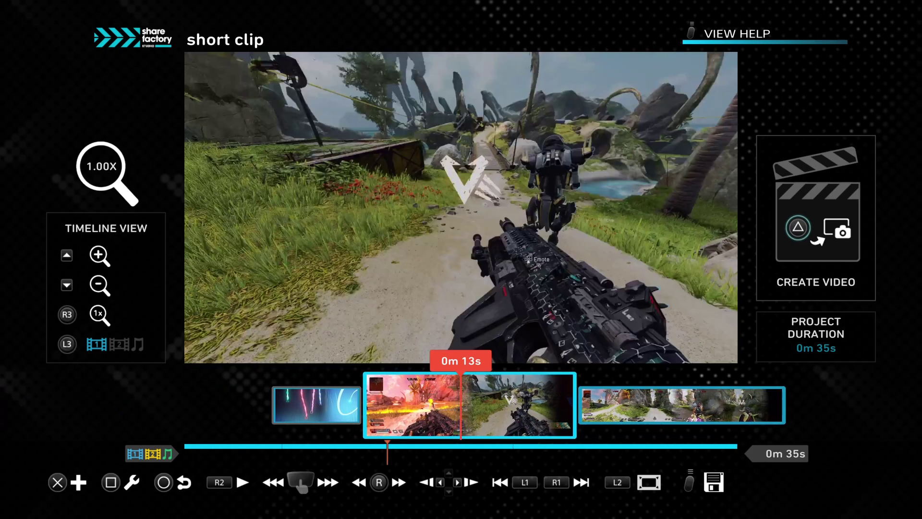
key("Right")
key("Left")
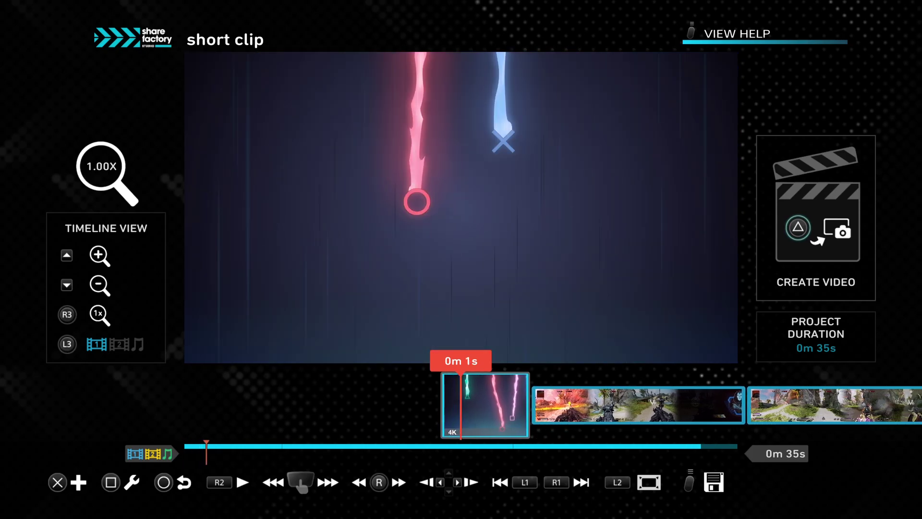
key("Right")
key("Left")
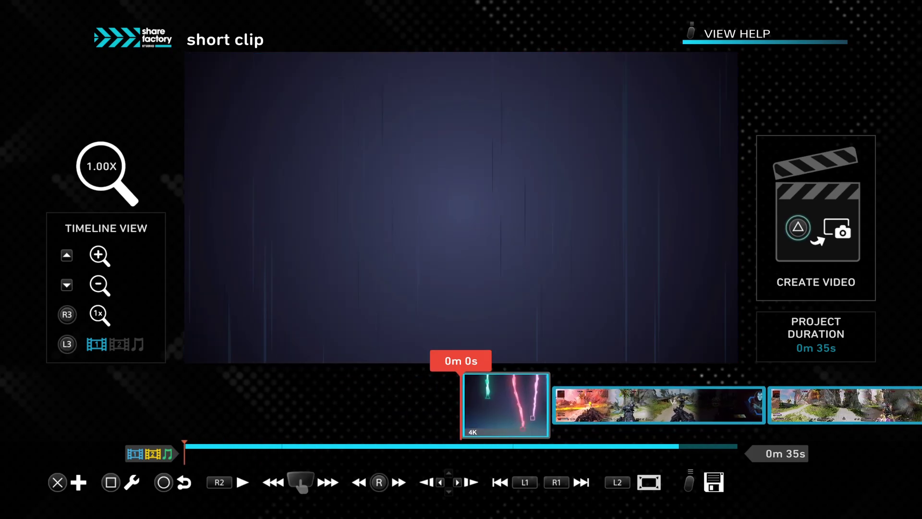
key("Right")
key("Left")
key("Return")
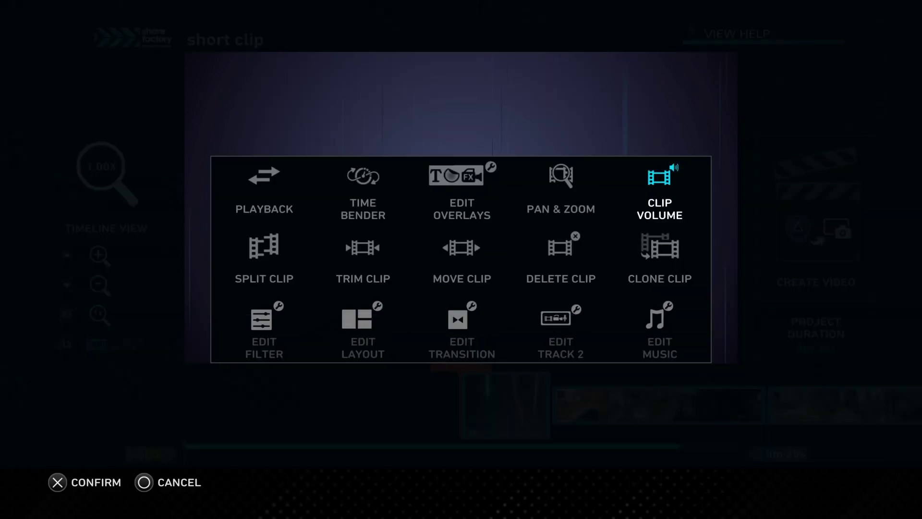
Step: Close the clip options, dismiss the exit prompt, and bring up the Add menu
key("Escape")
key("Escape")
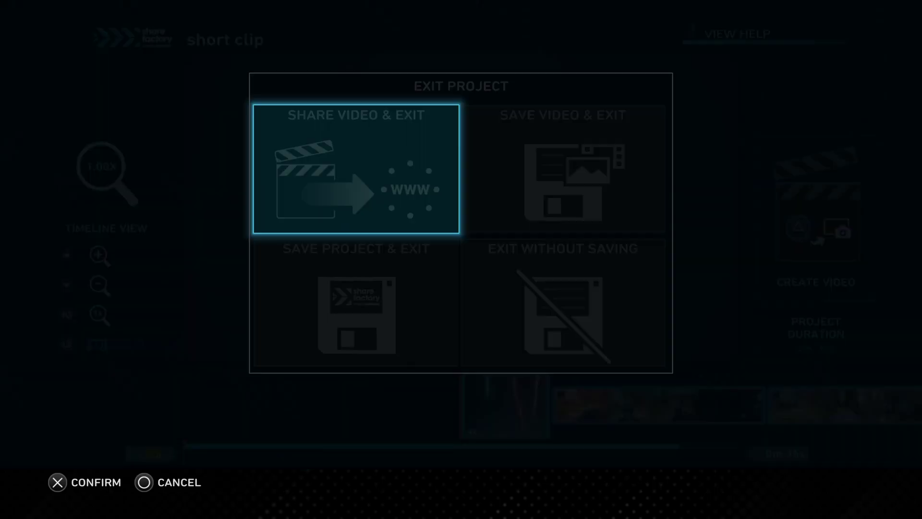
key("Escape")
key("Return")
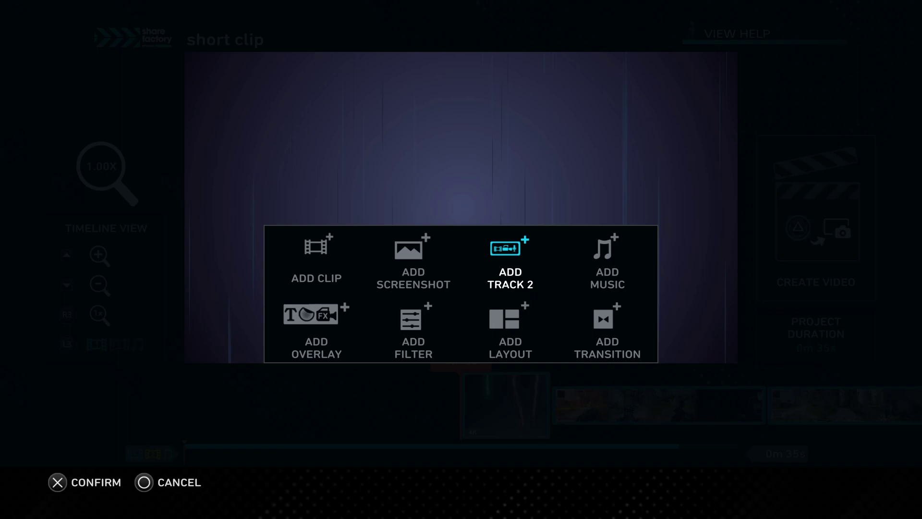
Step: Choose Add Track 2 to open the voice-over recording screen at the project start
key("Right")
key("Left")
key("Left")
key("Left")
key("Left")
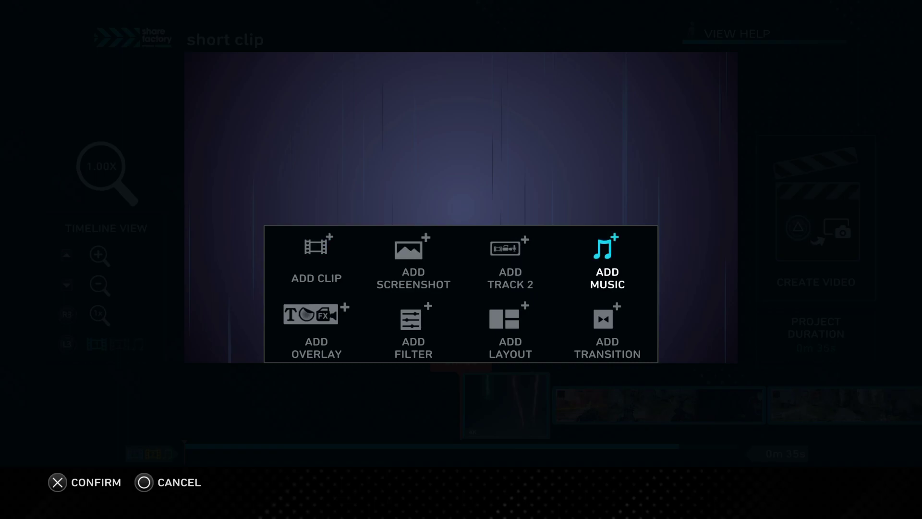
key("Right")
key("Left")
key("Left")
key("Return")
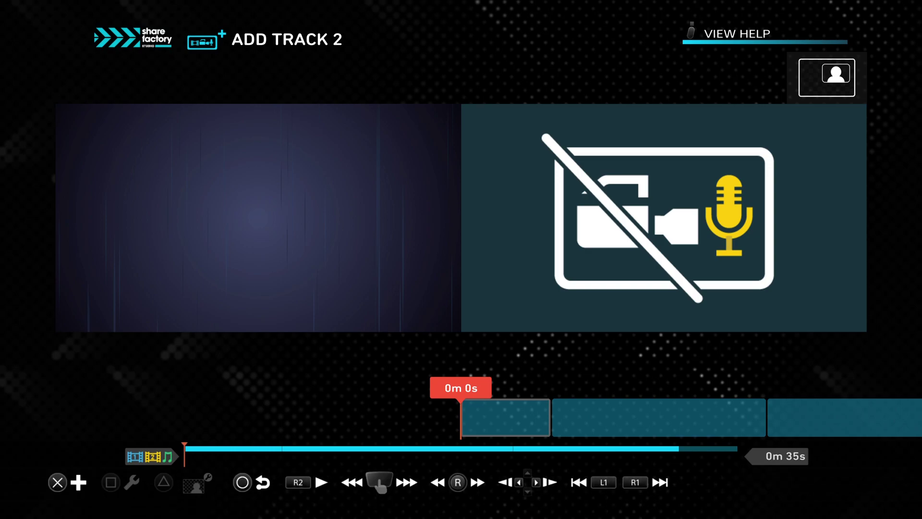
key("Return")
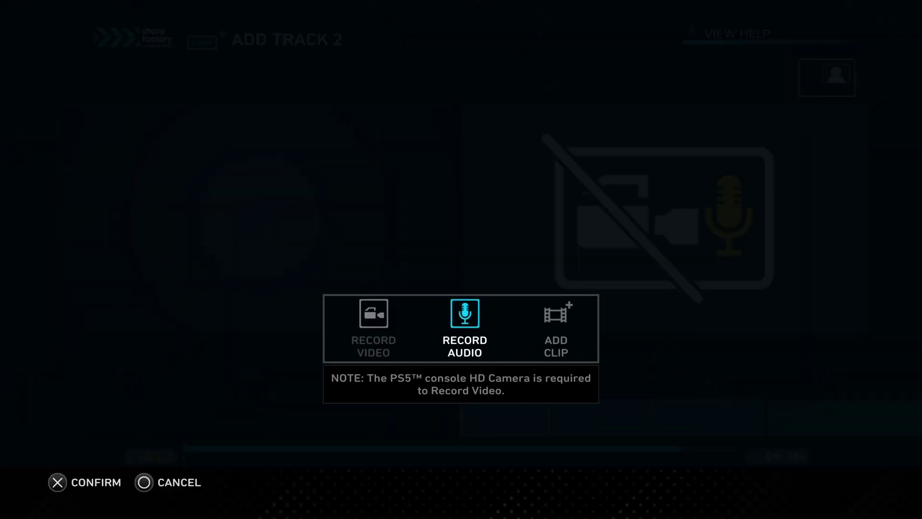
key("Right")
key("Left")
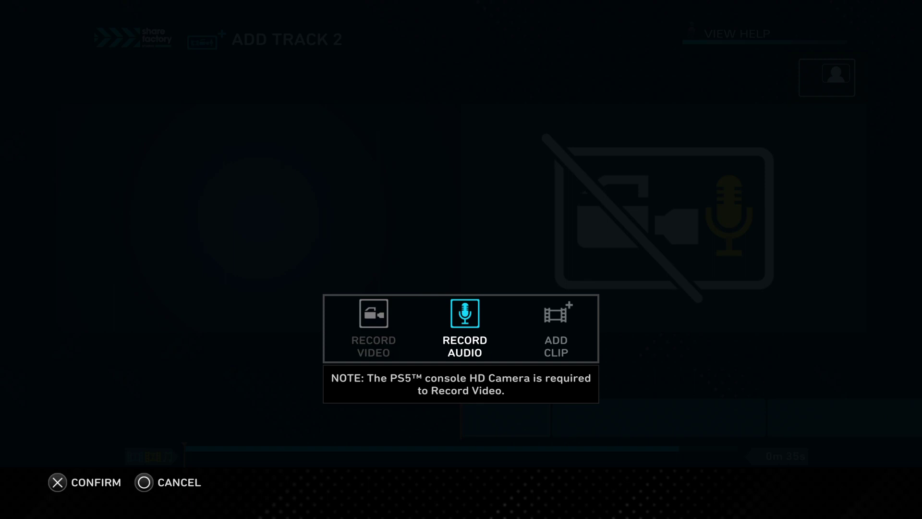
key("Return")
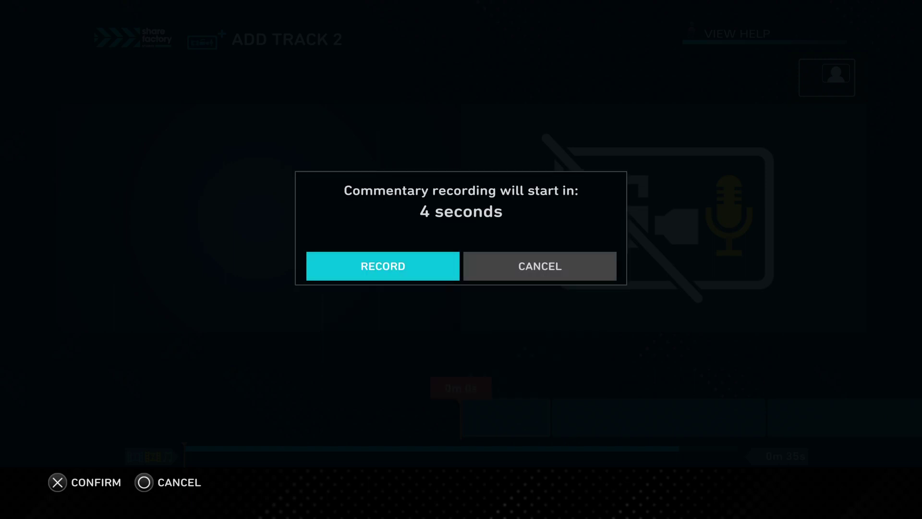
key("Right")
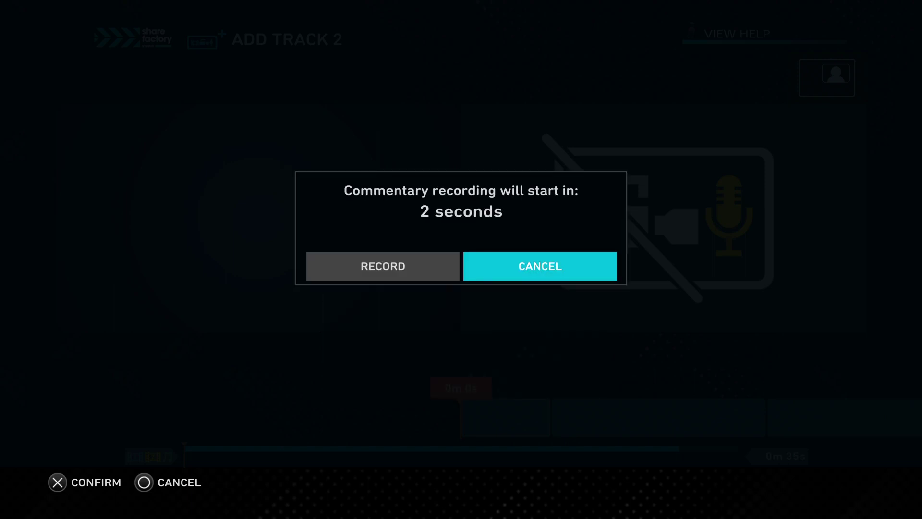
key("Return")
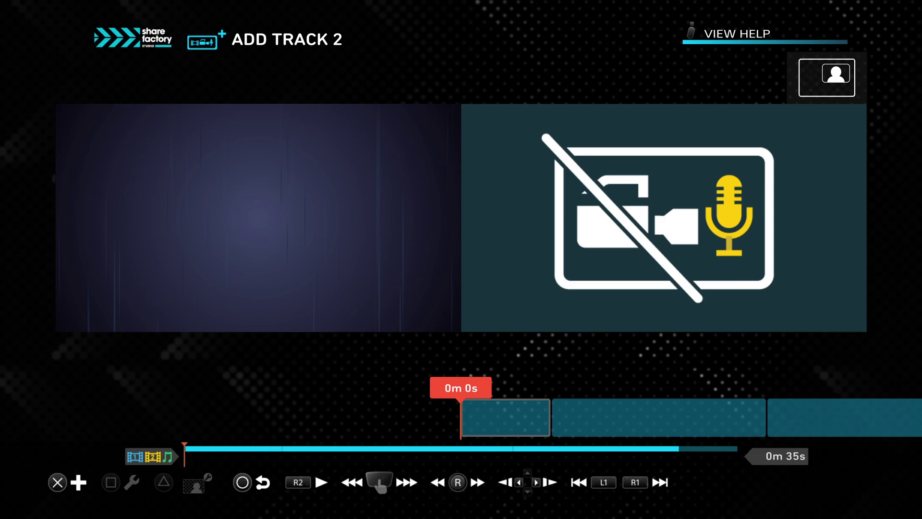
Step: Leave Add Track 2, cancel Exit Project, and dismiss the intro clip's options, keeping the timeline unchanged
key("Escape")
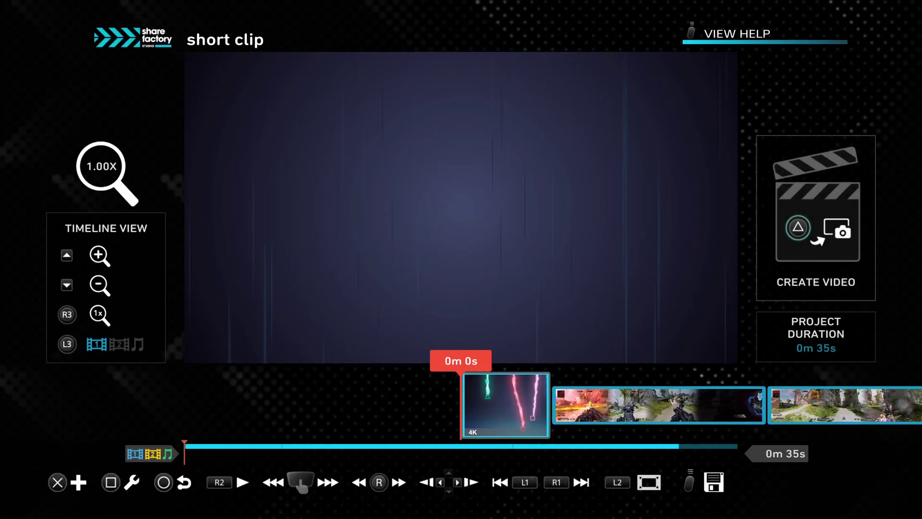
key("Escape")
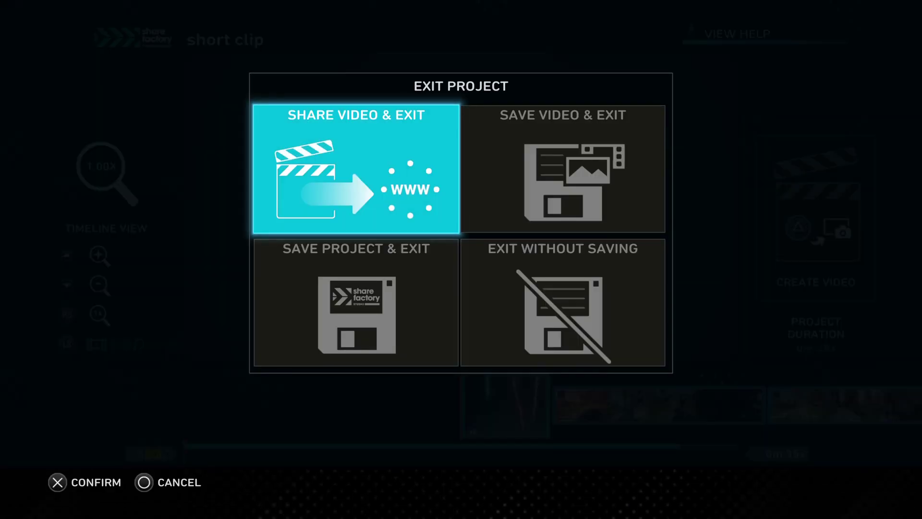
key("Escape")
key("Return")
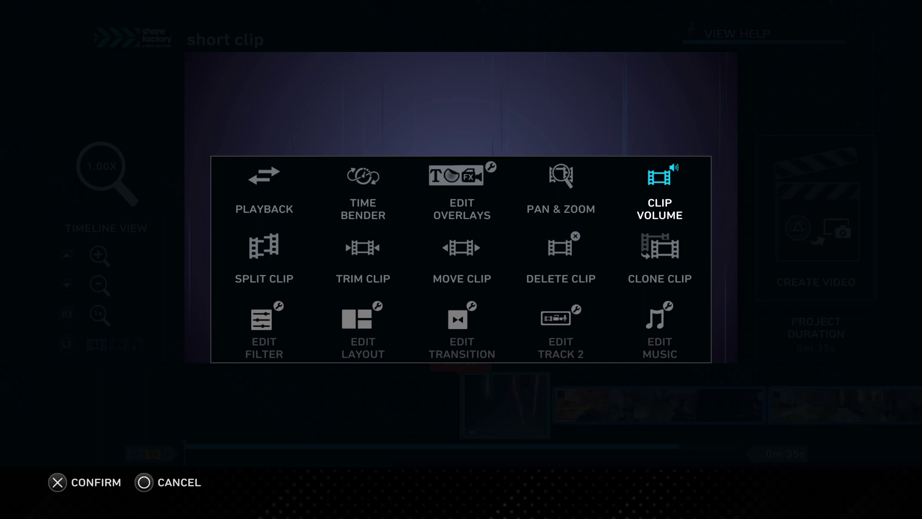
key("Escape")
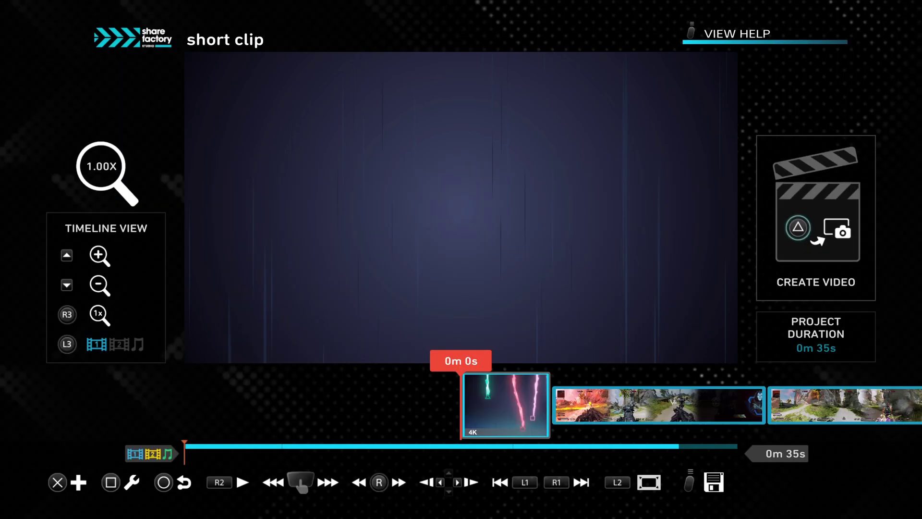
key("space")
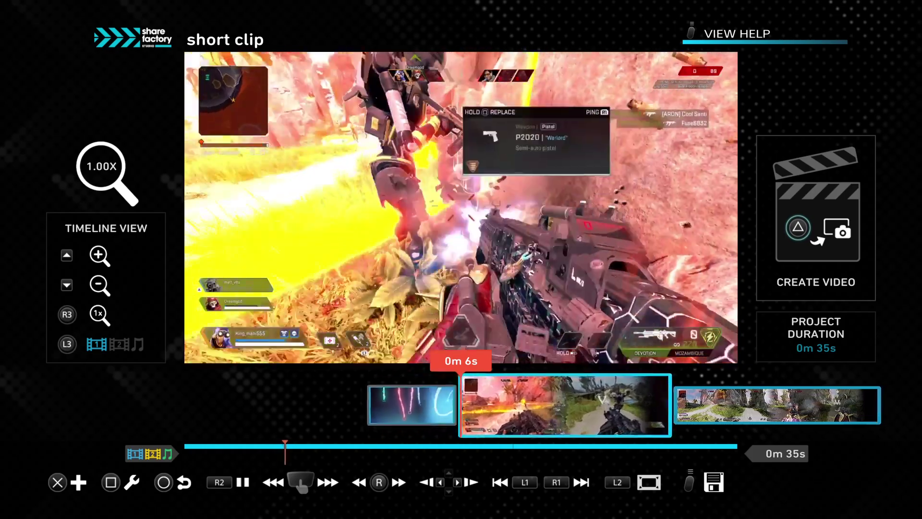
key("space")
key("space")
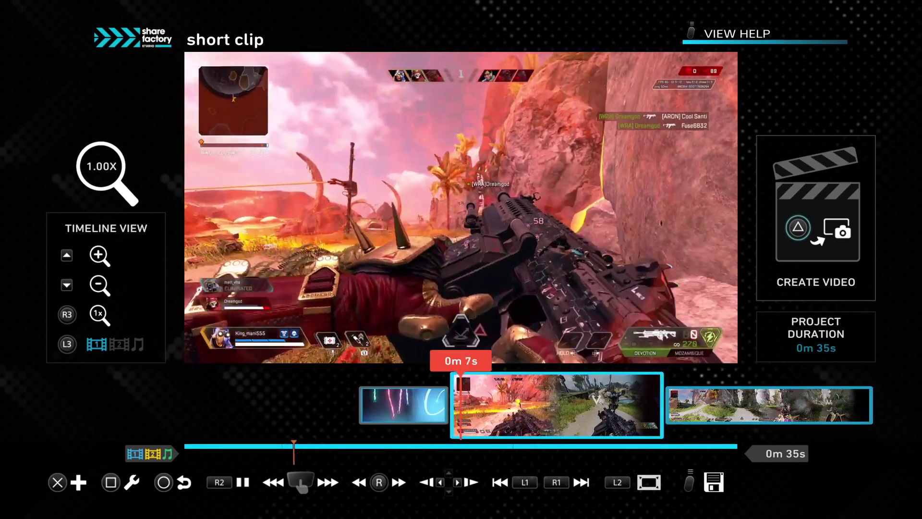
key("space")
key("Home")
key("space")
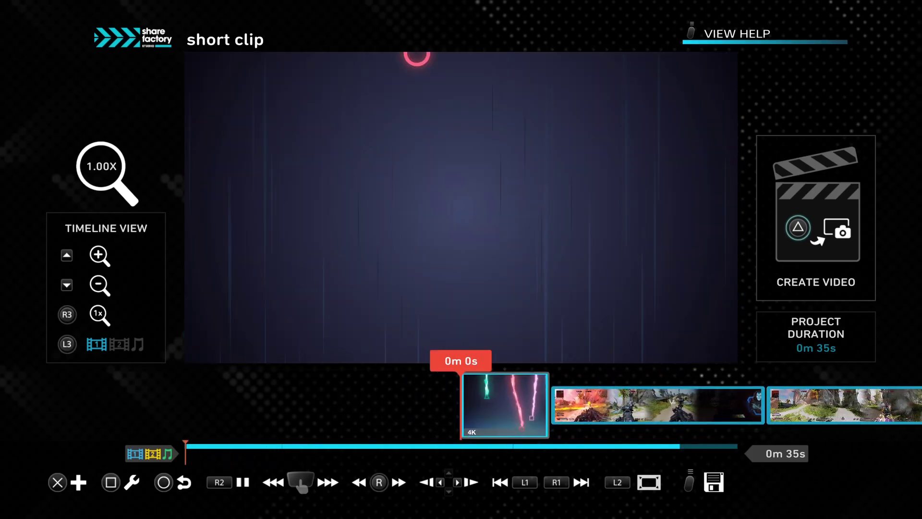